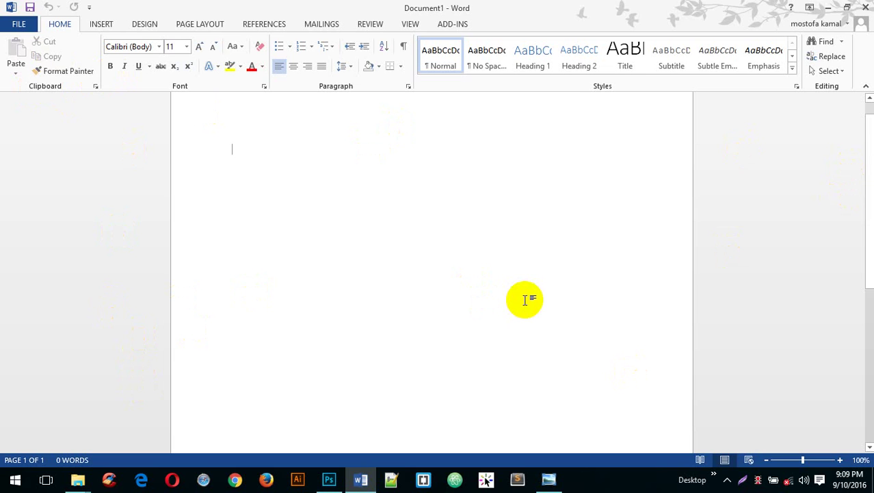
- Start a screen capture of the blank Word document, selecting almost the entire screen
{"action": "key", "text": "Print"}
{"action": "left_click_drag", "start_coordinate": [0, 0], "coordinate": [867, 474]}
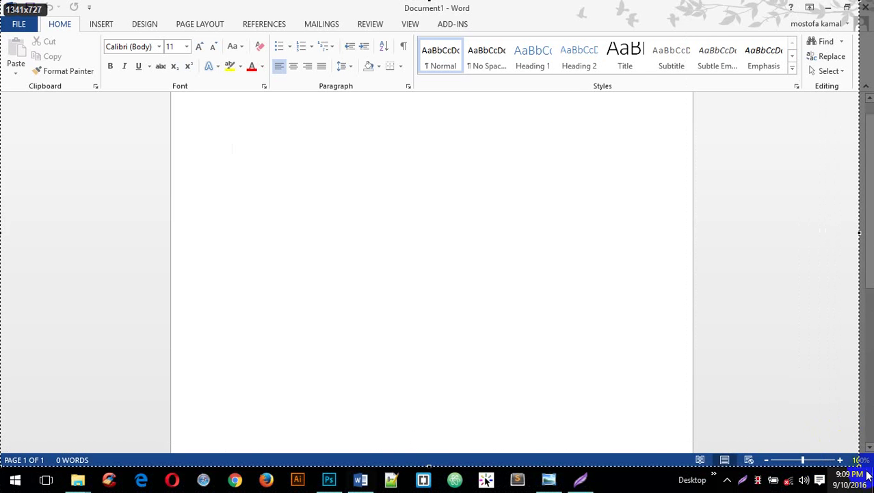
{"action": "left_click", "coordinate": [868, 472]}
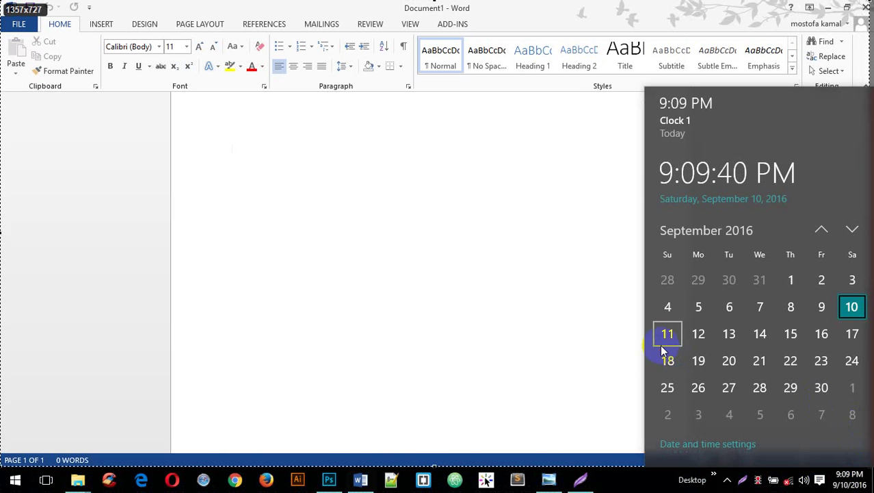
- Resize the capture region to frame the Word window at 1358x710
{"action": "left_click", "coordinate": [661, 344]}
{"action": "mouse_move", "coordinate": [525, 307]}
{"action": "left_mouse_down"}
{"action": "mouse_move", "coordinate": [555, 404]}
{"action": "mouse_move", "coordinate": [855, 473]}
{"action": "mouse_move", "coordinate": [3, 462]}
{"action": "mouse_move", "coordinate": [869, 455]}
{"action": "left_mouse_up"}
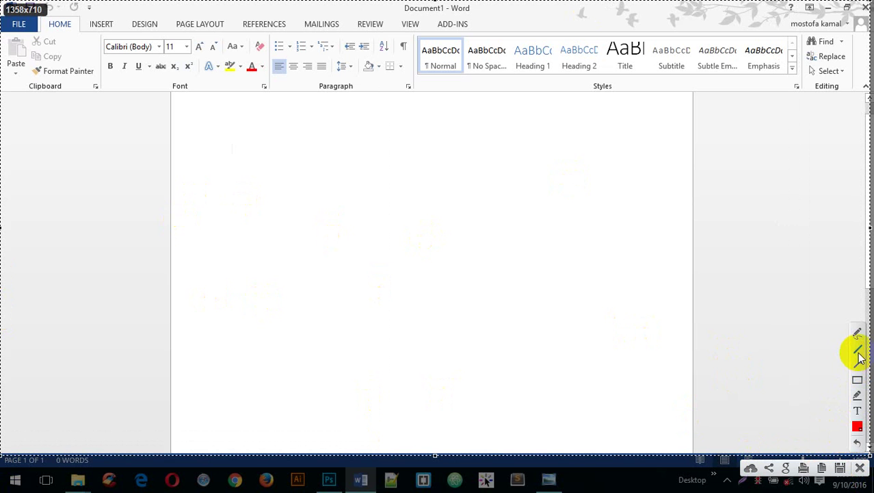
- Mark the screenshot with two red lines, a 'sub menu' label and a red box around it
{"action": "left_click_drag", "start_coordinate": [2, 4], "coordinate": [99, 5]}
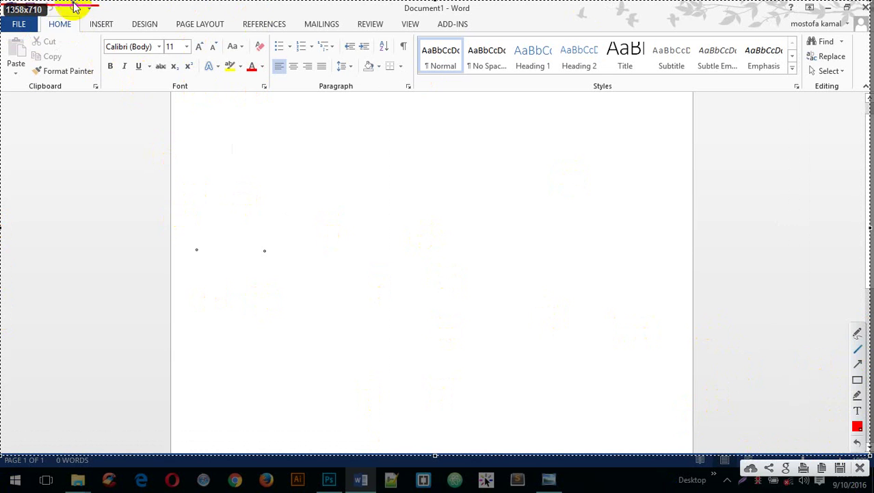
{"action": "mouse_move", "coordinate": [72, 10]}
{"action": "left_mouse_down"}
{"action": "mouse_move", "coordinate": [72, 66]}
{"action": "mouse_move", "coordinate": [73, 53]}
{"action": "left_mouse_up"}
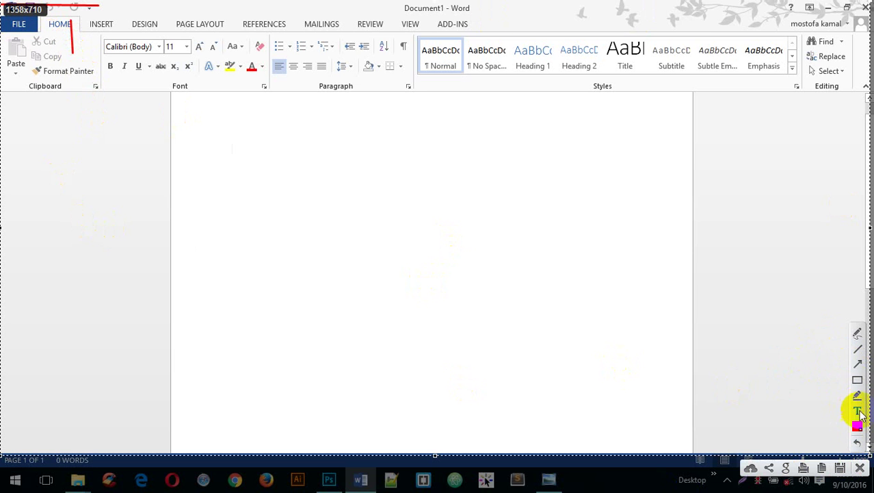
{"action": "left_click", "coordinate": [87, 54]}
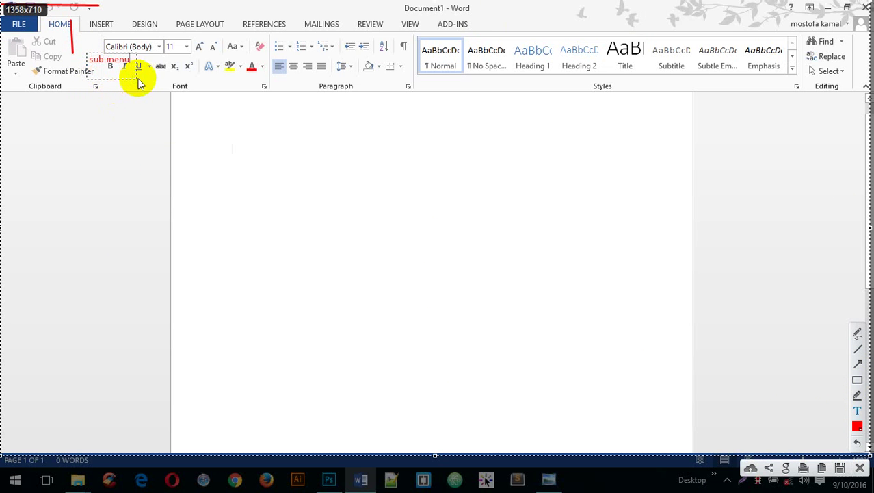
{"action": "left_click_drag", "start_coordinate": [135, 76], "coordinate": [114, 74]}
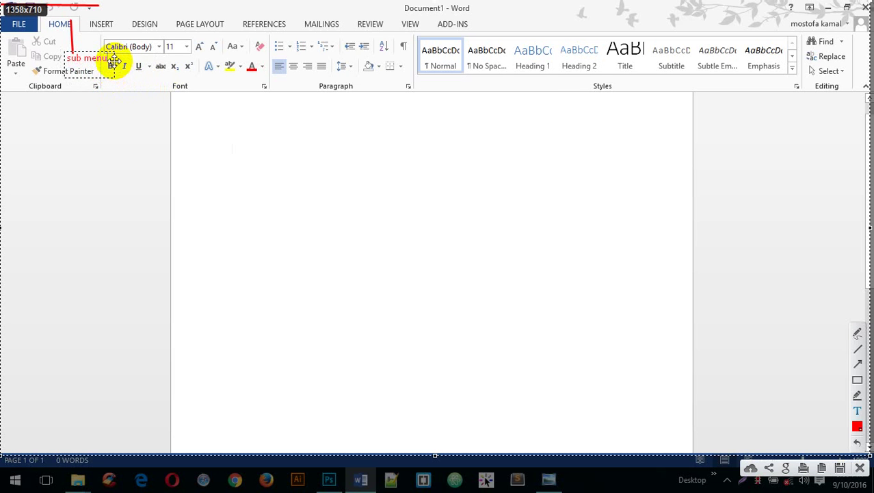
{"action": "left_click_drag", "start_coordinate": [112, 53], "coordinate": [60, 62]}
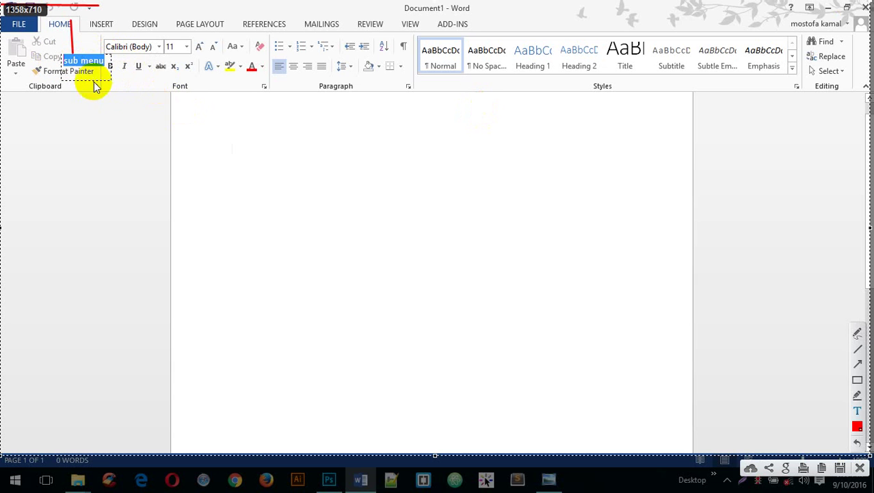
{"action": "left_click_drag", "start_coordinate": [107, 78], "coordinate": [111, 80]}
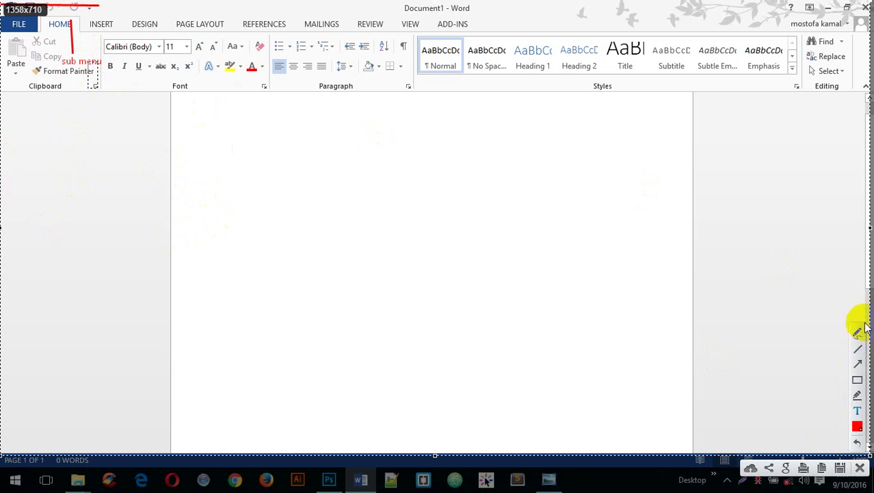
{"action": "left_click", "coordinate": [858, 380]}
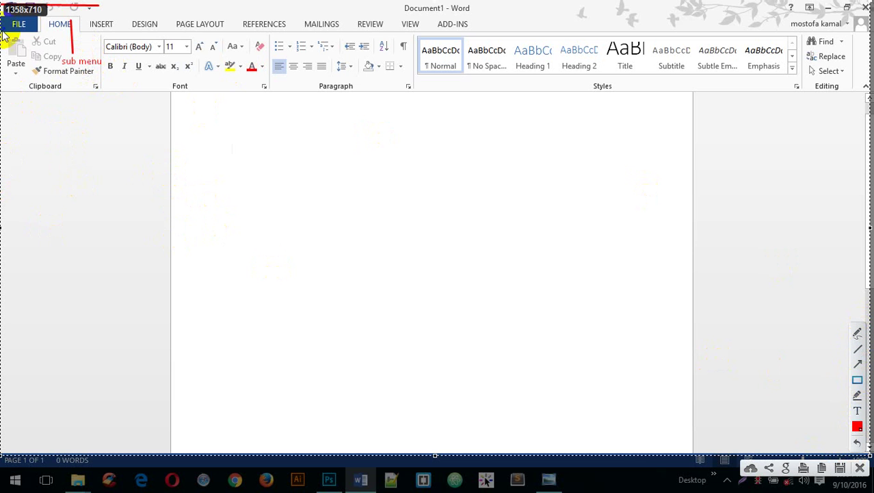
{"action": "mouse_move", "coordinate": [54, 39]}
{"action": "left_mouse_down"}
{"action": "mouse_move", "coordinate": [107, 80]}
{"action": "mouse_move", "coordinate": [104, 73]}
{"action": "left_mouse_up"}
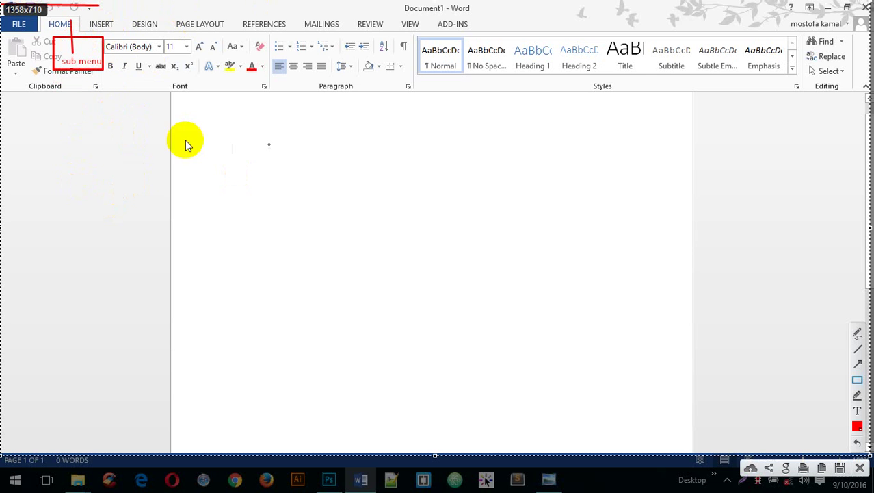
- Save the annotated capture as Screenshot_1.png on the Desktop and open it
{"action": "left_click", "coordinate": [840, 471]}
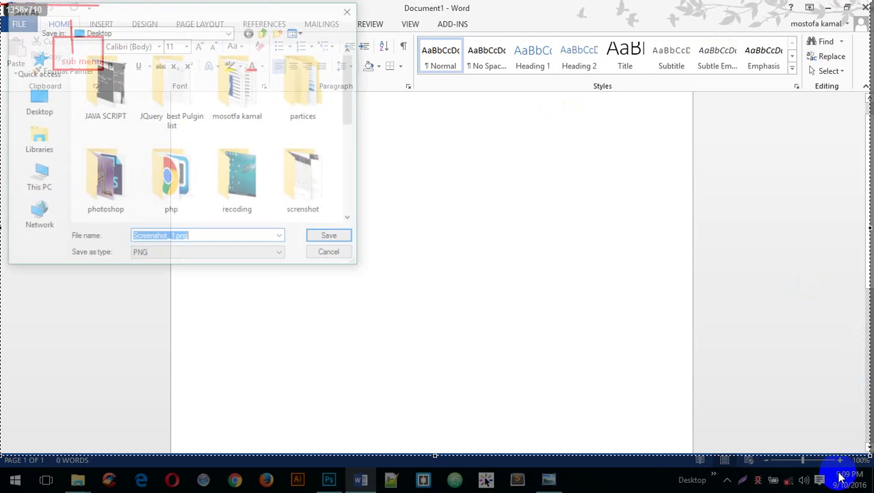
{"action": "left_click", "coordinate": [342, 238]}
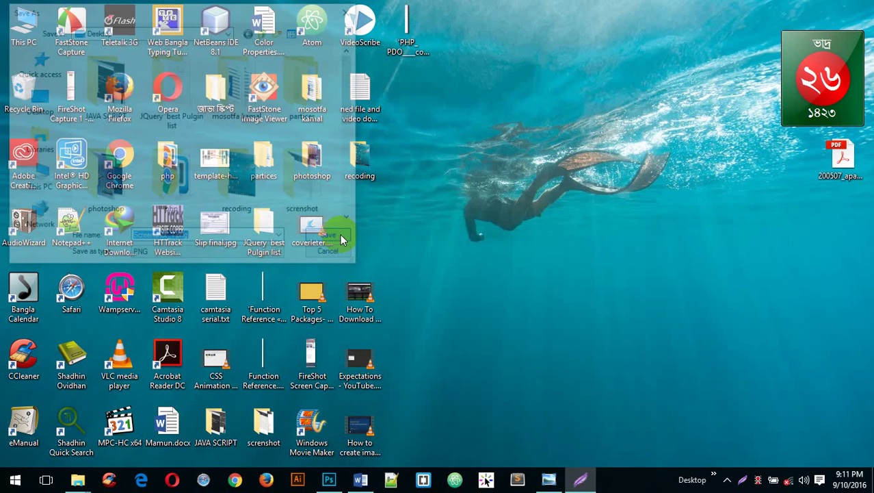
{"action": "left_click", "coordinate": [661, 429]}
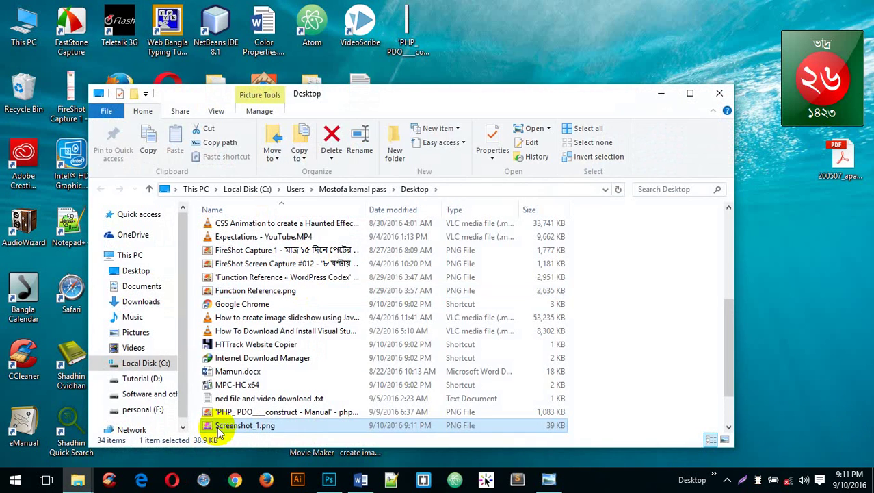
{"action": "double_click", "coordinate": [232, 426]}
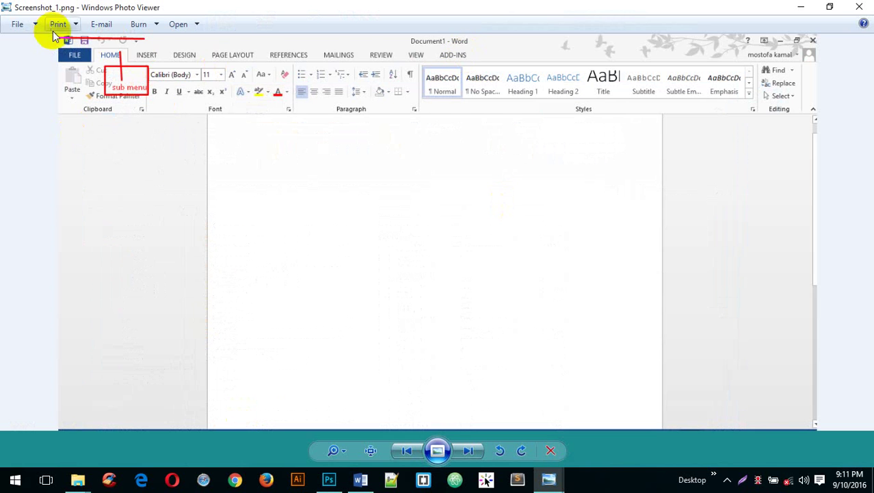
- Zoom in and out on Screenshot_1.png, then switch back to the blank Word document
{"action": "scroll", "coordinate": [162, 74], "scroll_direction": "up", "scroll_amount": 3}
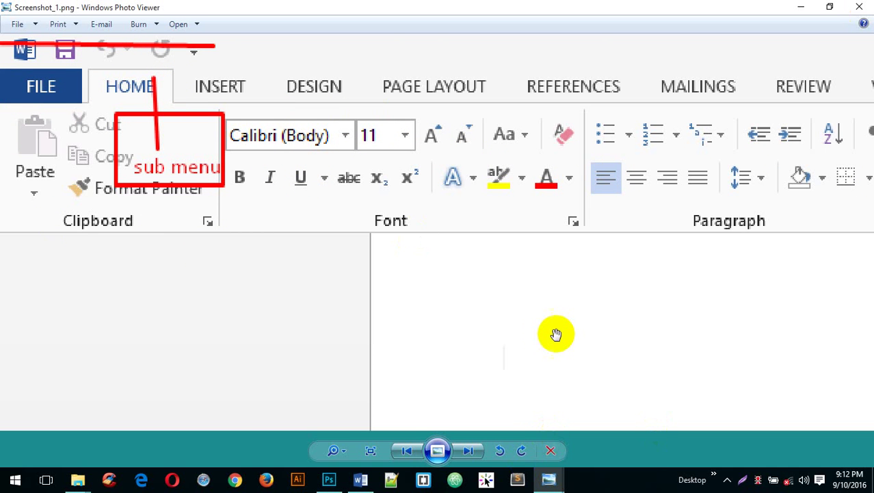
{"action": "scroll", "coordinate": [547, 331], "scroll_direction": "up", "scroll_amount": 1}
{"action": "scroll", "coordinate": [546, 332], "scroll_direction": "down", "scroll_amount": 2}
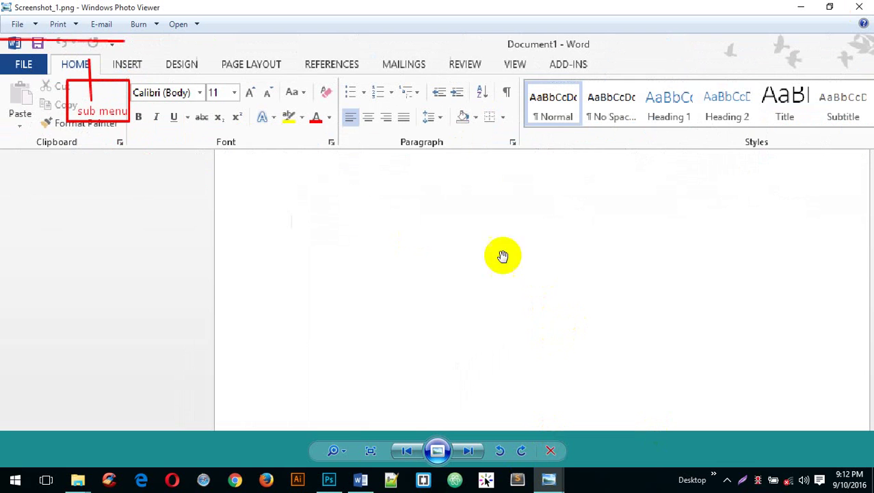
{"action": "scroll", "coordinate": [595, 188], "scroll_direction": "down", "scroll_amount": 1}
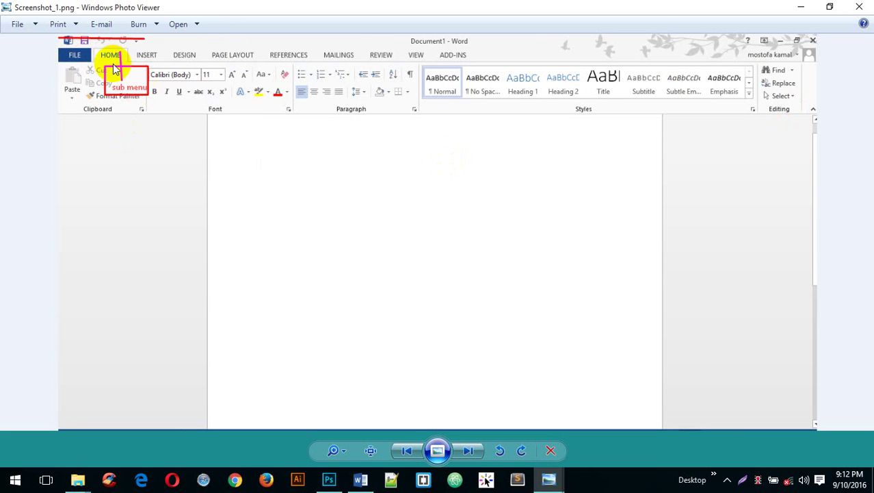
{"action": "left_click", "coordinate": [361, 479]}
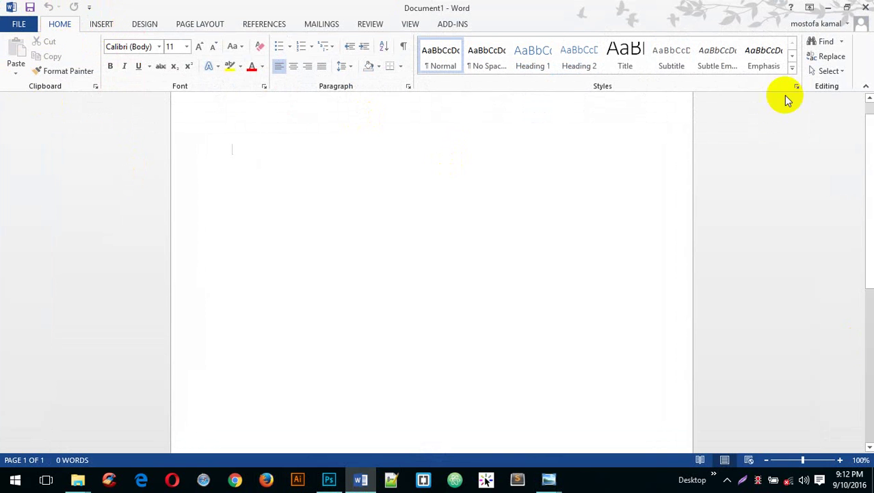
- Show the INSERT ribbon, then view Document1's Info page under FILE
{"action": "left_click", "coordinate": [101, 25]}
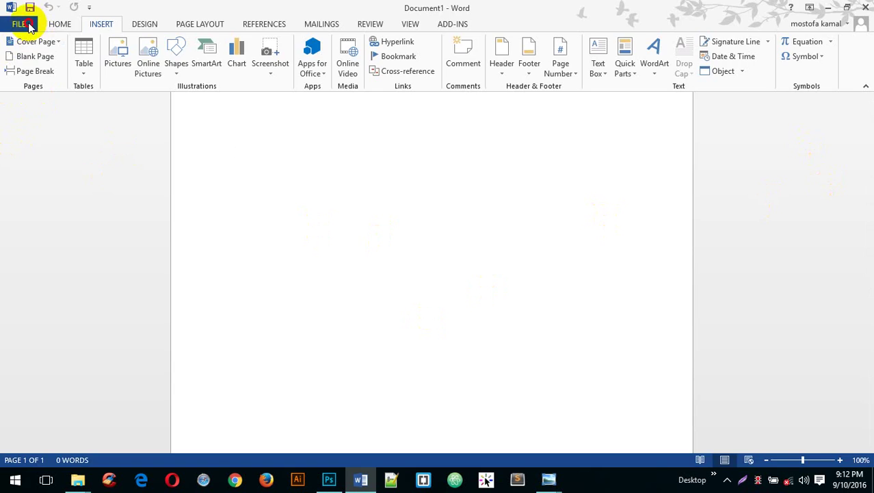
{"action": "left_click", "coordinate": [20, 24]}
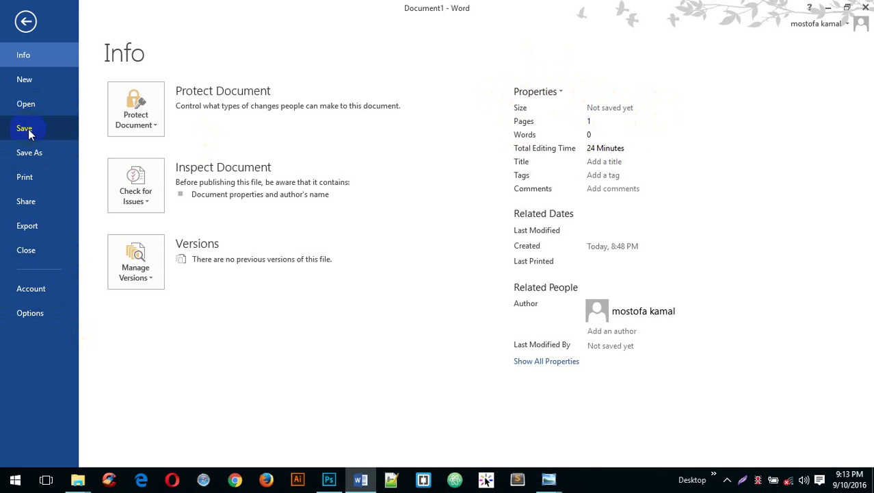
- Choose Save, then Computer and Browse, to get the Save As dialog proposing Doc1.docx
{"action": "left_click", "coordinate": [27, 132]}
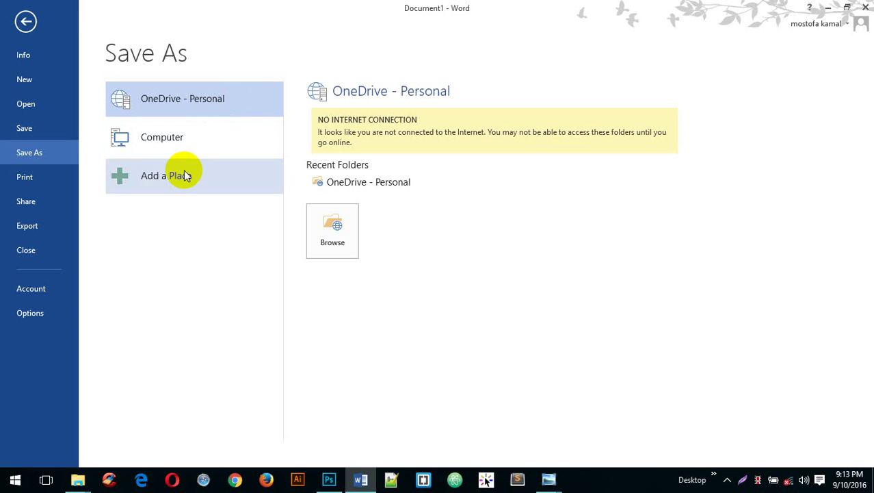
{"action": "left_click", "coordinate": [165, 139]}
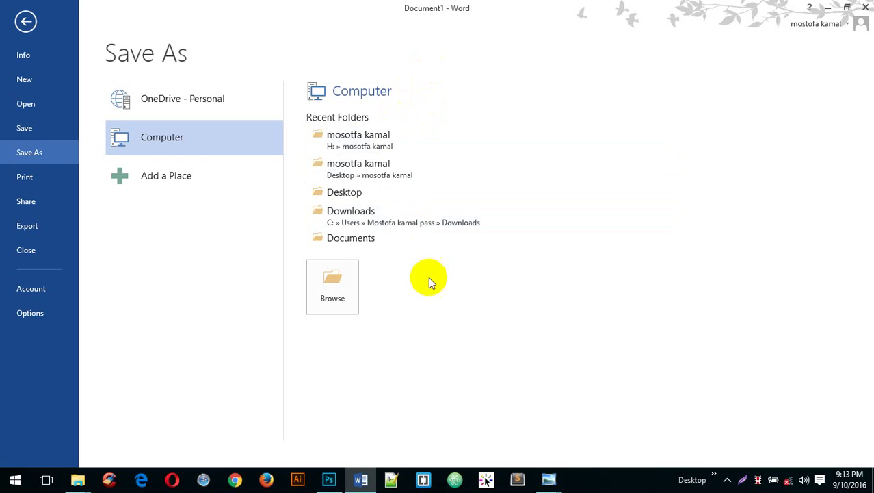
{"action": "left_click", "coordinate": [334, 286]}
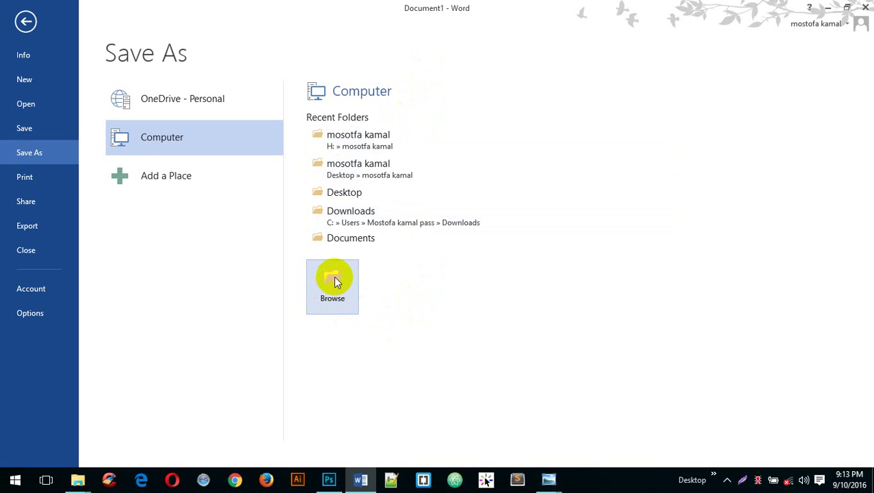
{"action": "left_click", "coordinate": [334, 280]}
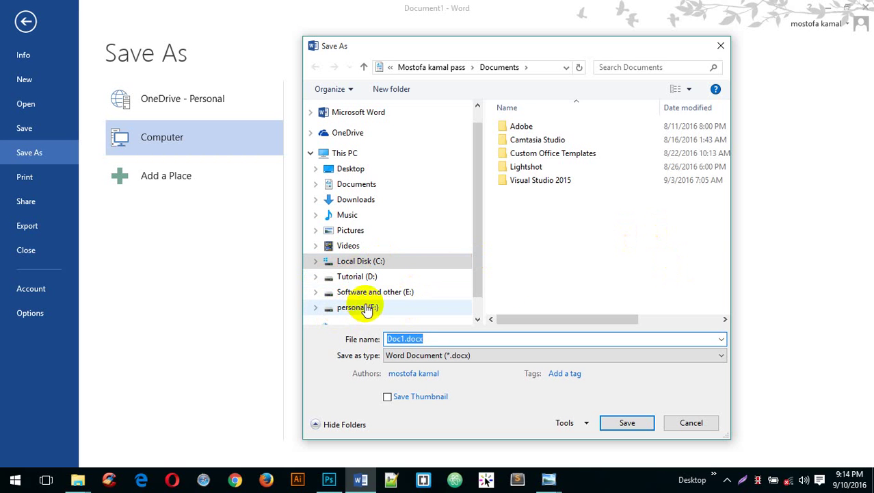
{"action": "left_click_drag", "start_coordinate": [479, 249], "coordinate": [477, 255]}
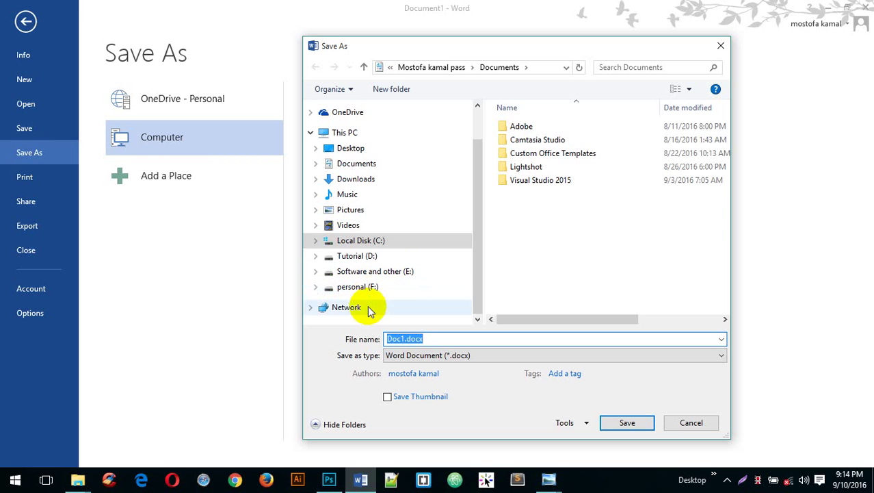
- Go to Tutorial (D:) and create a new folder named 'microsoft word 2' there
{"action": "left_click", "coordinate": [356, 260]}
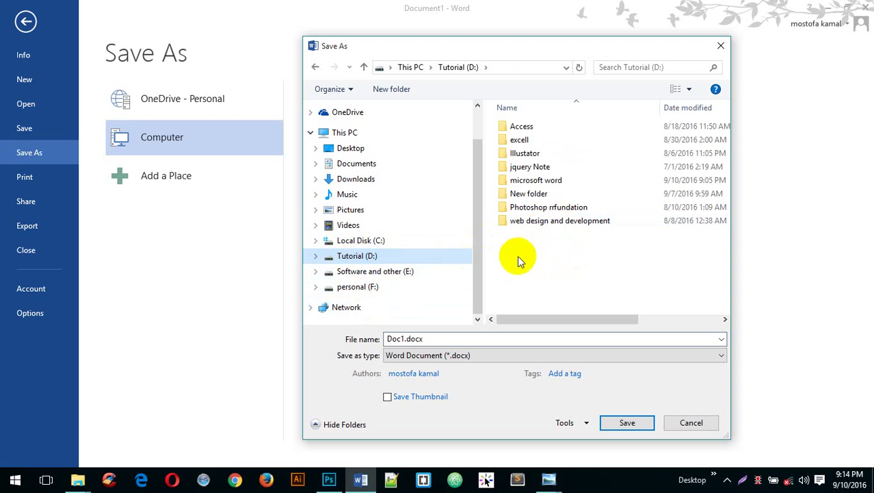
{"action": "double_click", "coordinate": [525, 181]}
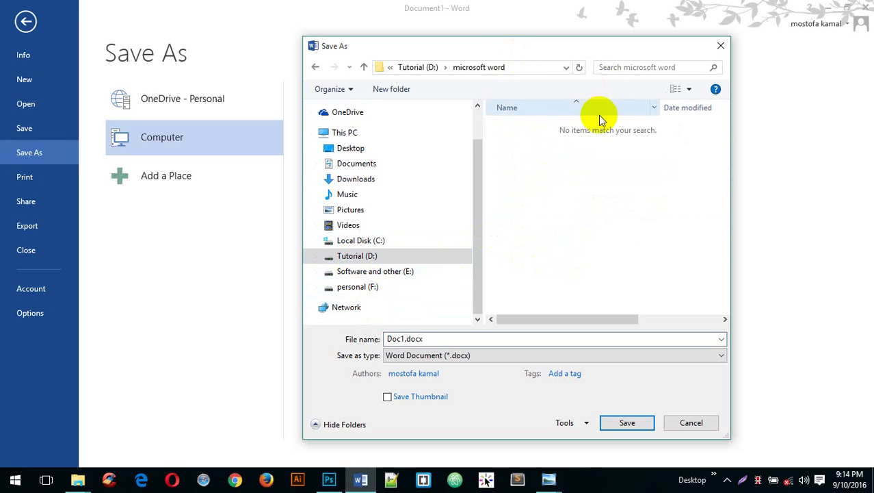
{"action": "left_click", "coordinate": [315, 66]}
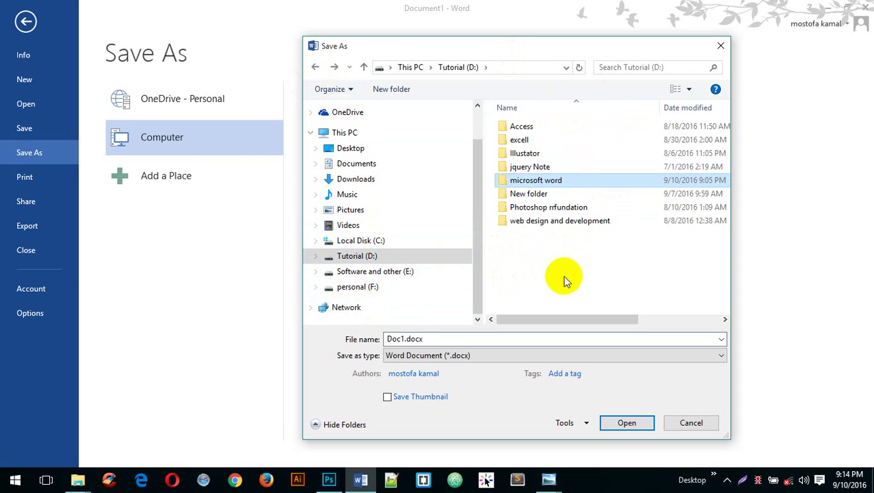
{"action": "right_click", "coordinate": [533, 252]}
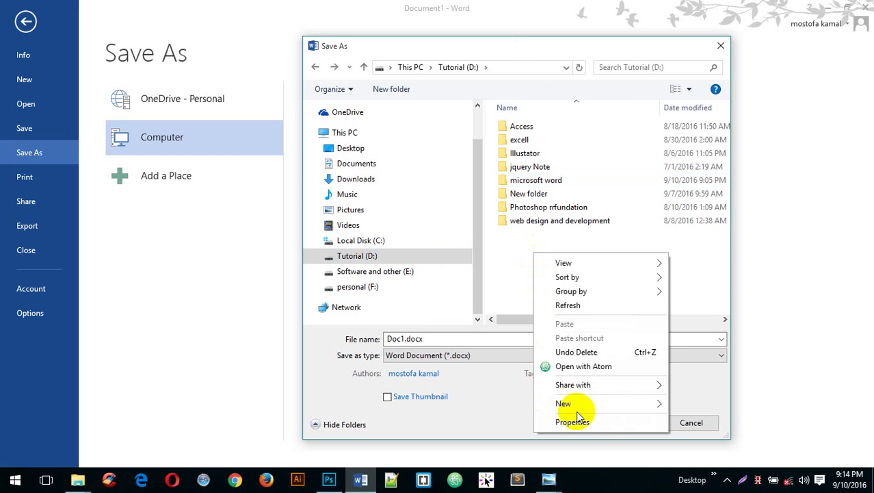
{"action": "mouse_move", "coordinate": [584, 404]}
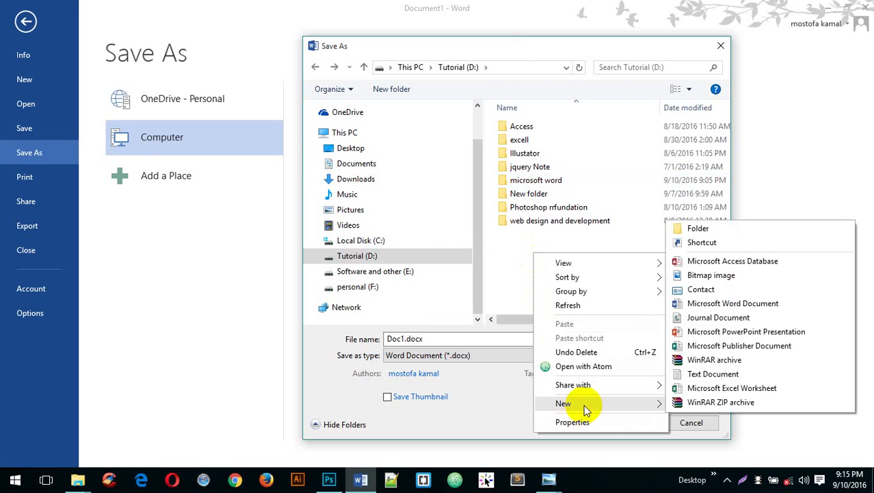
{"action": "left_click", "coordinate": [744, 234]}
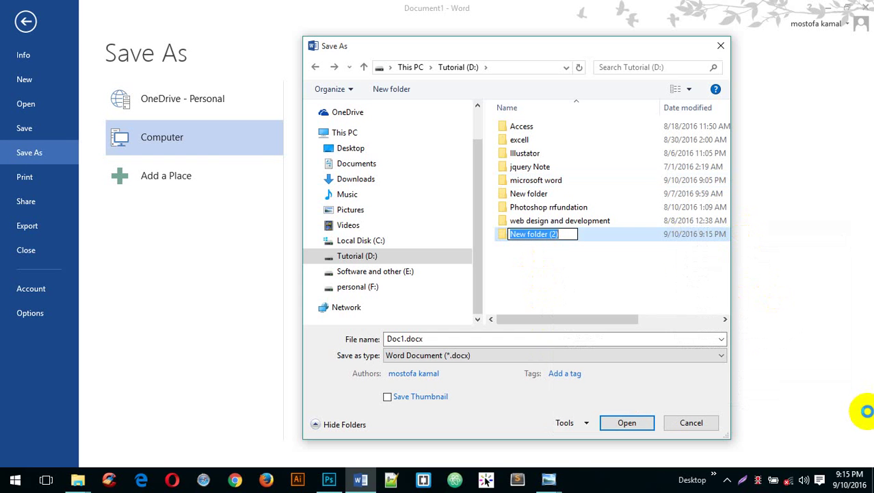
{"action": "type", "text": "microso"}
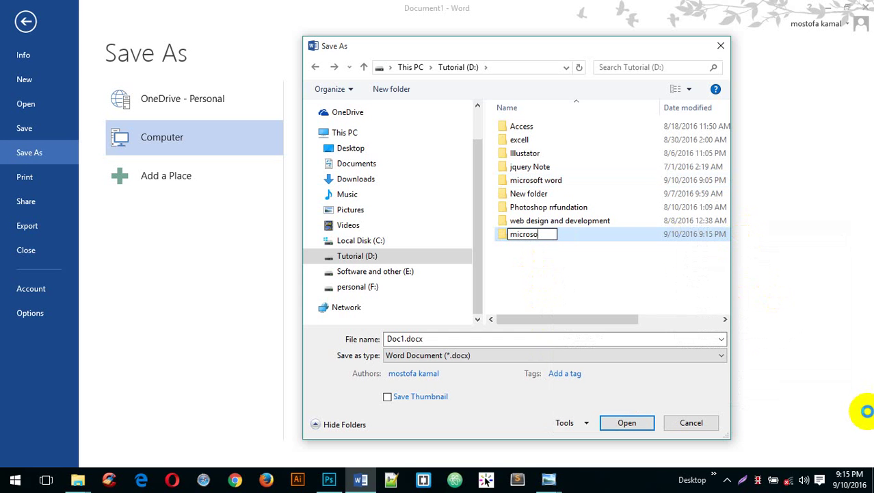
{"action": "type", "text": "ft word"}
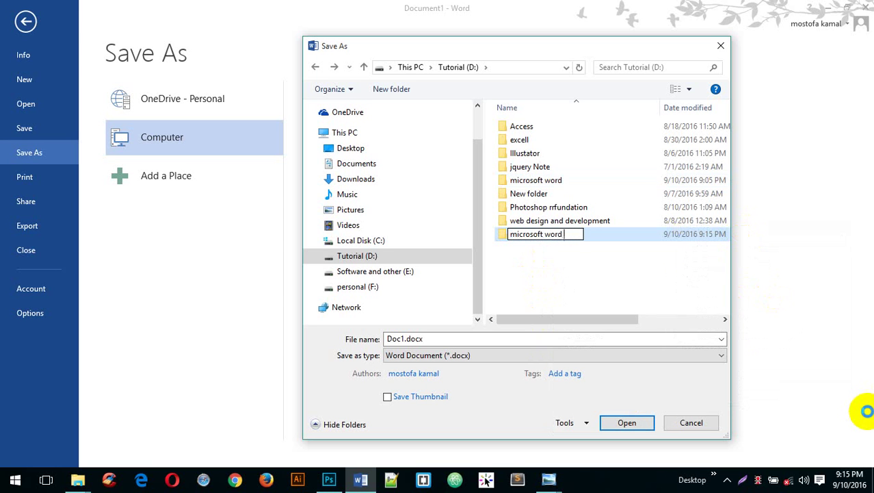
{"action": "type", "text": " 2"}
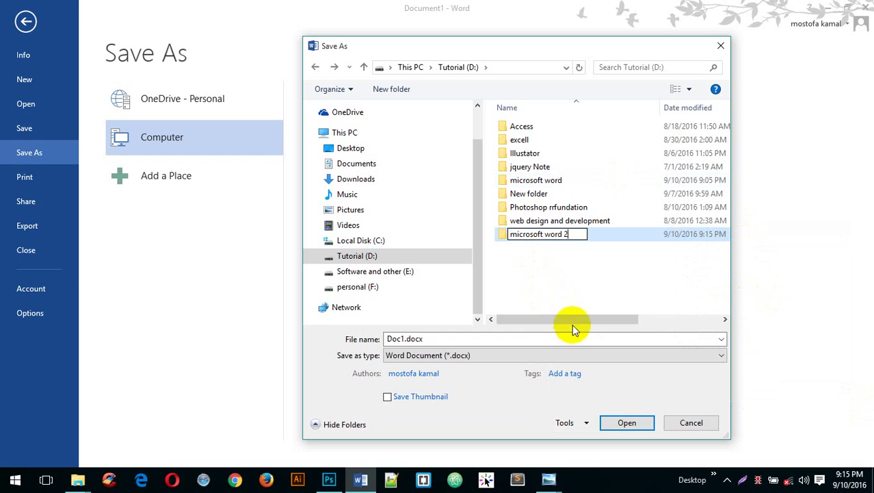
{"action": "left_click", "coordinate": [592, 285]}
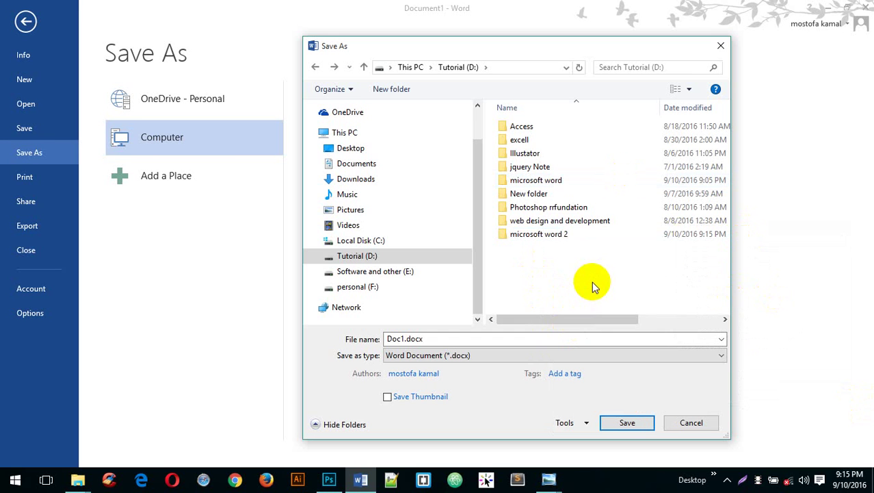
- Open the 'microsoft word 2' folder in the Save As dialog
{"action": "left_click", "coordinate": [549, 235]}
{"action": "left_click", "coordinate": [549, 235]}
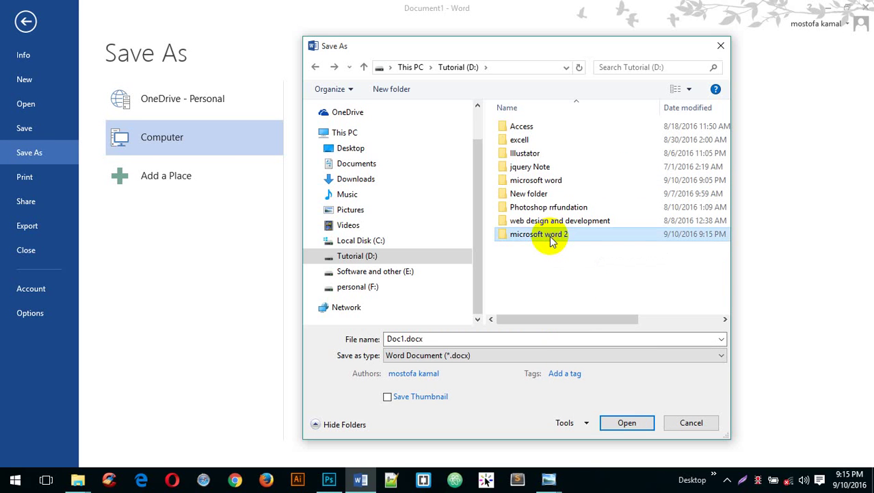
{"action": "left_click", "coordinate": [570, 281]}
{"action": "double_click", "coordinate": [582, 234]}
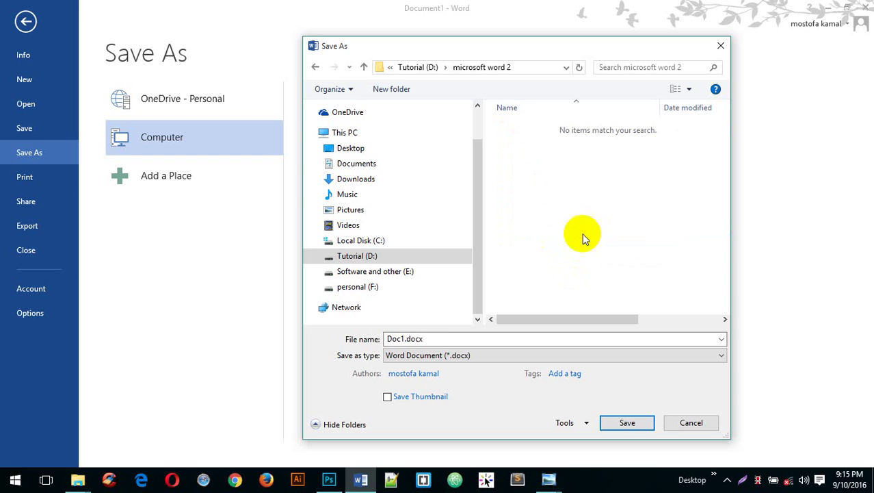
- Replace Doc1 with 'microsft word part 2' as the file name
{"action": "left_click", "coordinate": [395, 336]}
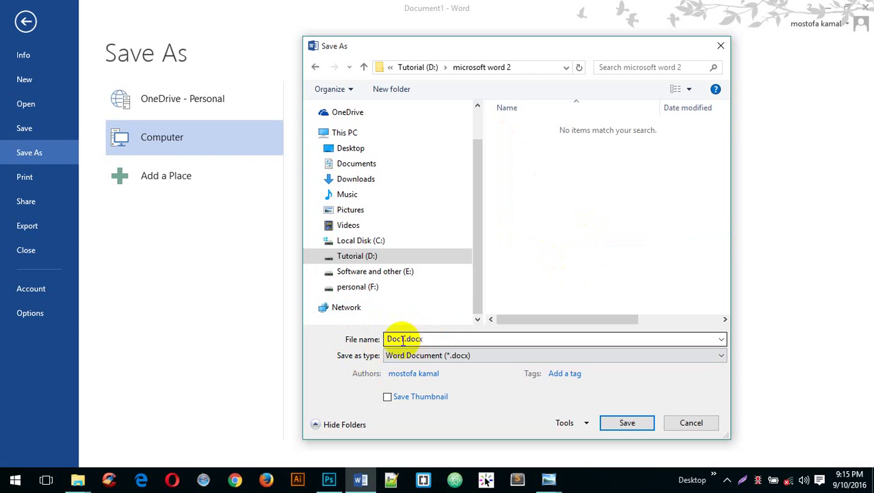
{"action": "left_click_drag", "start_coordinate": [433, 336], "coordinate": [377, 339]}
{"action": "left_click", "coordinate": [402, 337]}
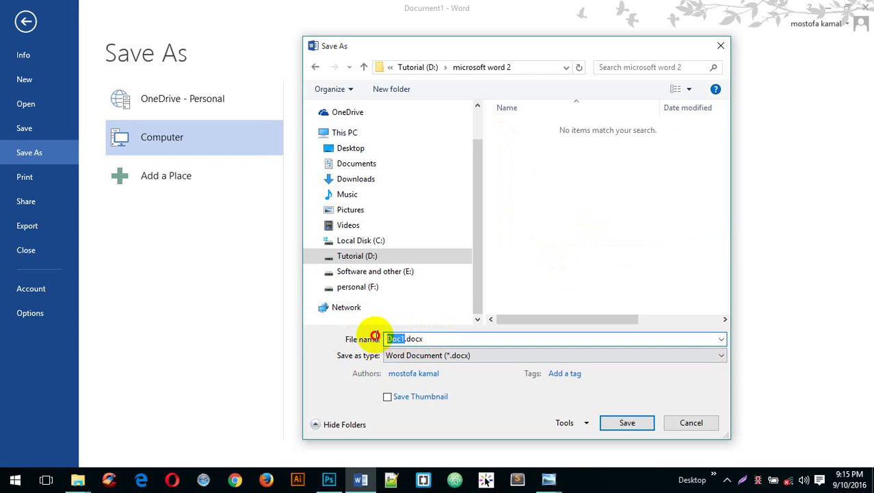
{"action": "type", "text": "new"}
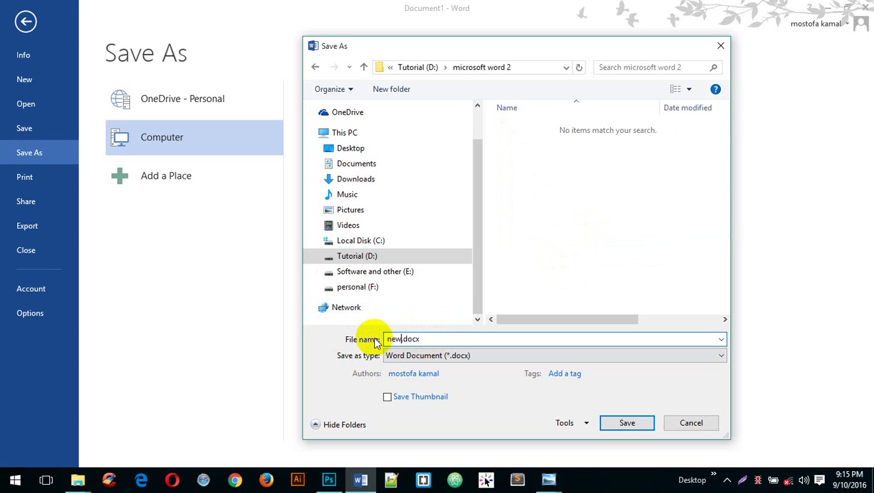
{"action": "key", "text": "BackSpace"}
{"action": "key", "text": "BackSpace"}
{"action": "key", "text": "BackSpace"}
{"action": "key", "text": "BackSpace"}
{"action": "type", "text": "ms"}
{"action": "key", "text": "BackSpace"}
{"action": "key", "text": "BackSpace"}
{"action": "type", "text": "icrosft word part 2"}
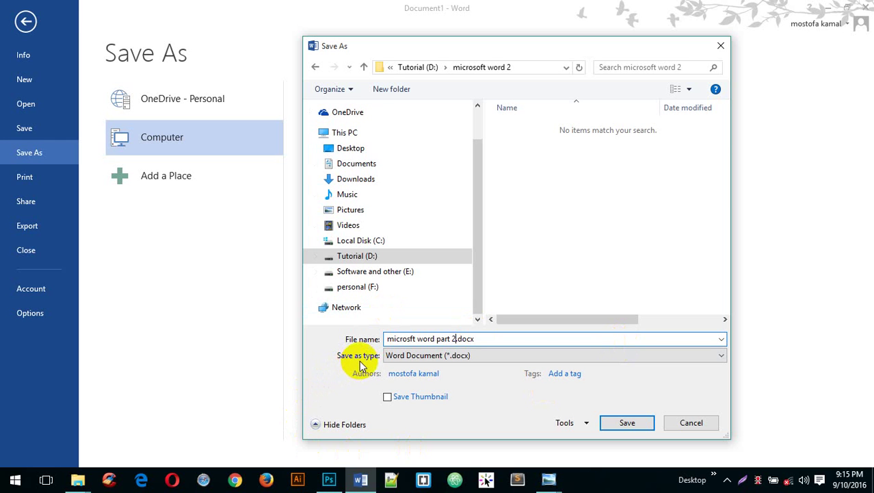
{"action": "left_click", "coordinate": [366, 353]}
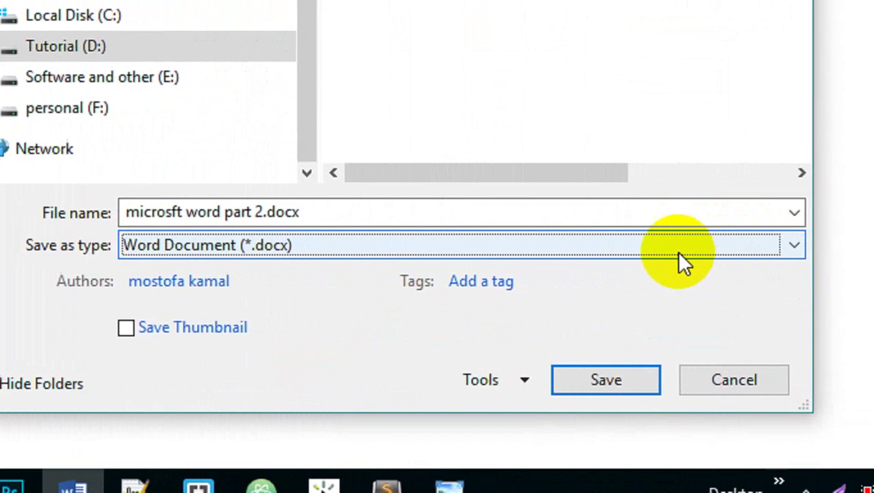
- Keep Word Document (*.docx) as the type and save as microsft word part 2.docx
{"action": "left_click", "coordinate": [849, 245]}
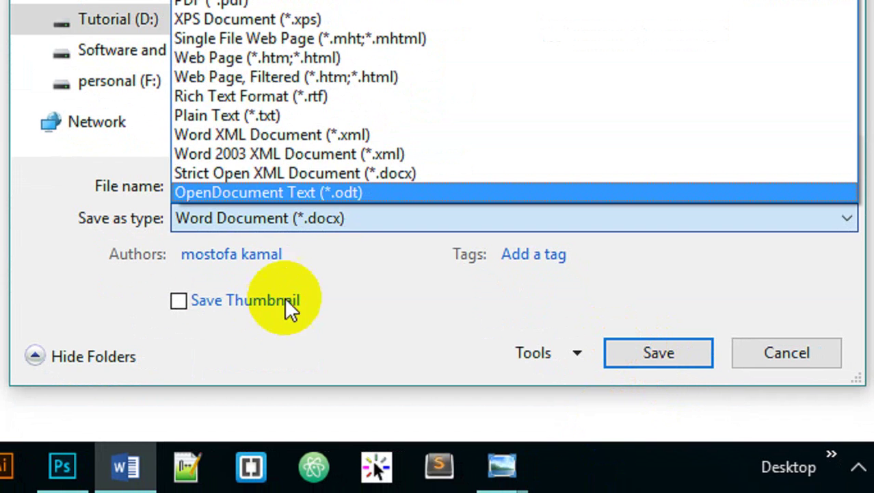
{"action": "left_click", "coordinate": [342, 252]}
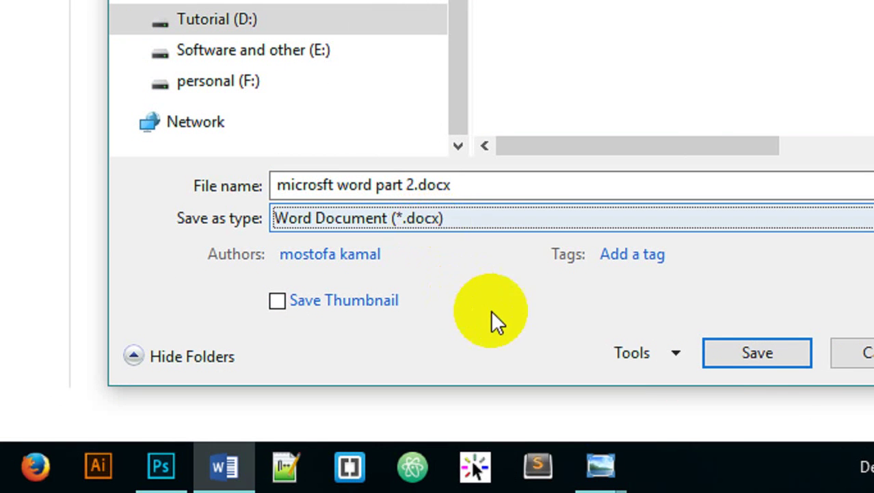
{"action": "left_click", "coordinate": [758, 353]}
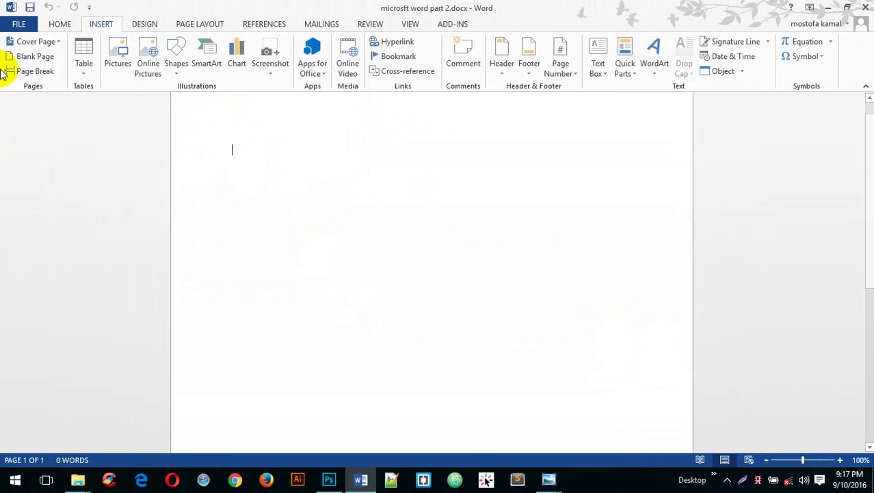
- Check the Info page, then type a person's full name on the page and recheck Info
{"action": "left_click", "coordinate": [17, 24]}
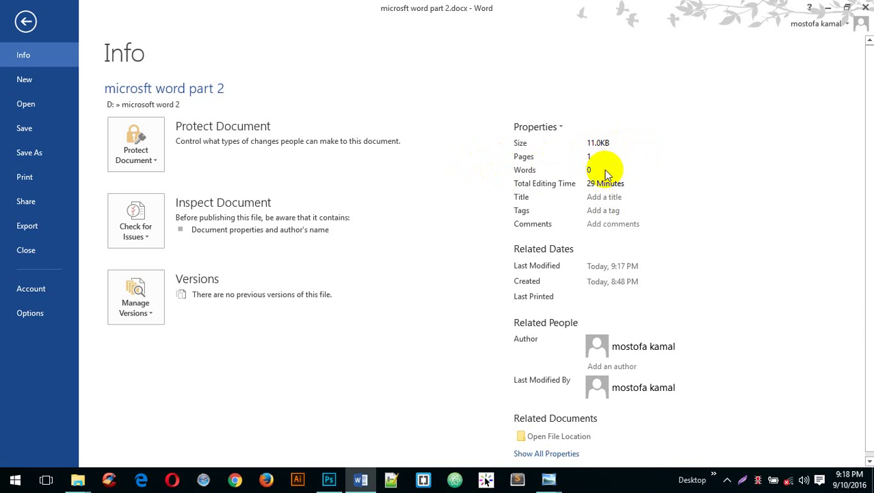
{"action": "left_click", "coordinate": [25, 22]}
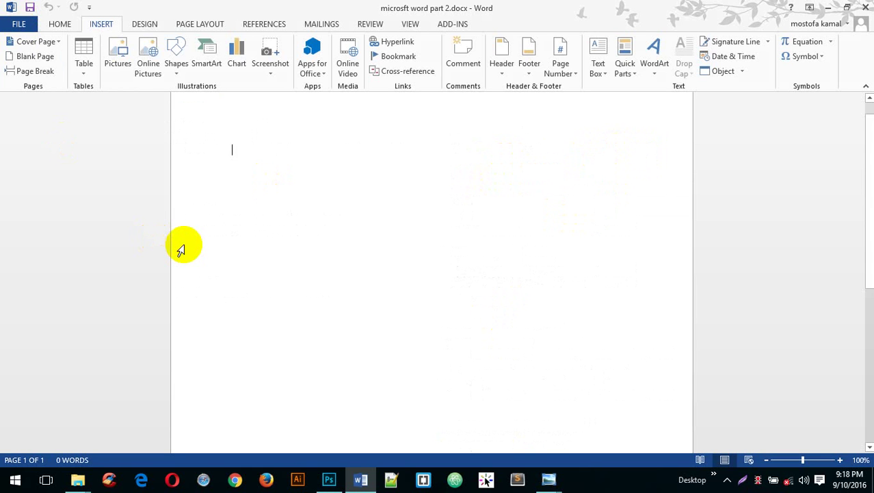
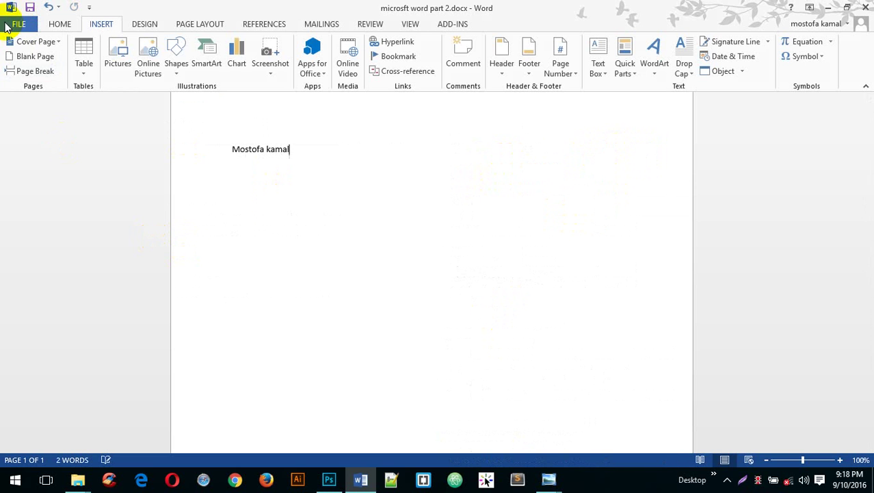
{"action": "left_click", "coordinate": [8, 25]}
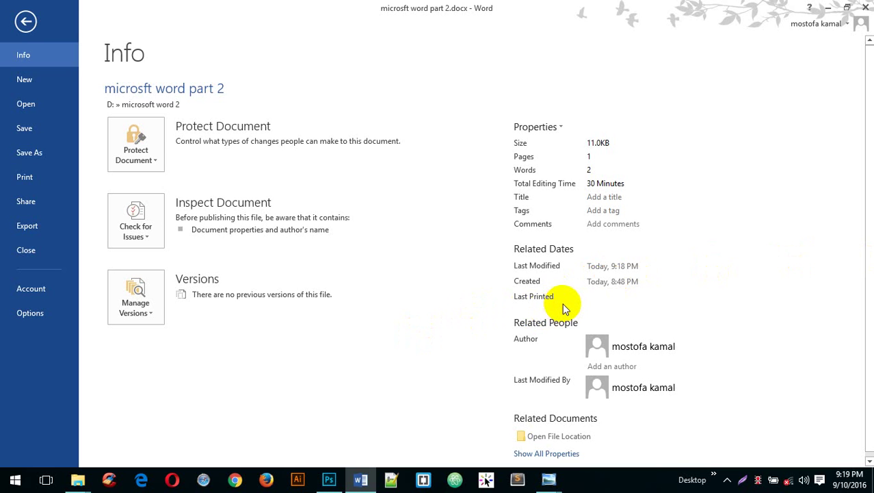
- Inspect the Info page properties, such as Last Printed and Author, for 'microsft word part 2.docx'
{"action": "mouse_move", "coordinate": [563, 306]}
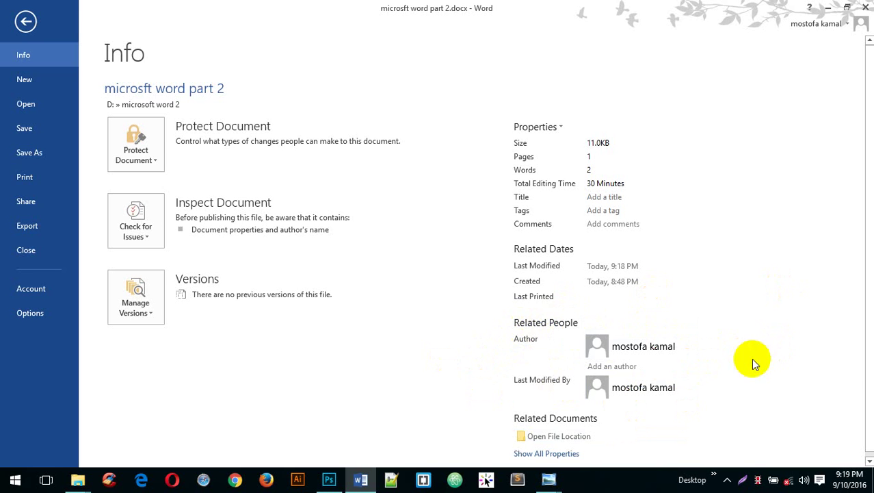
{"action": "mouse_move", "coordinate": [648, 348]}
{"action": "scroll", "coordinate": [303, 390], "scroll_direction": "down", "scroll_amount": 1}
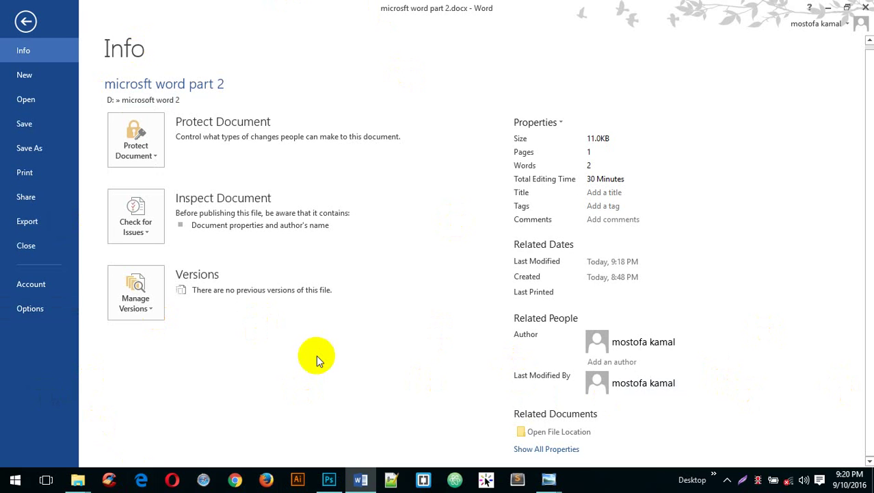
- Browse the New template gallery, then switch to Recent Documents headed by 'microsft word part 2.docx'
{"action": "left_click", "coordinate": [24, 76]}
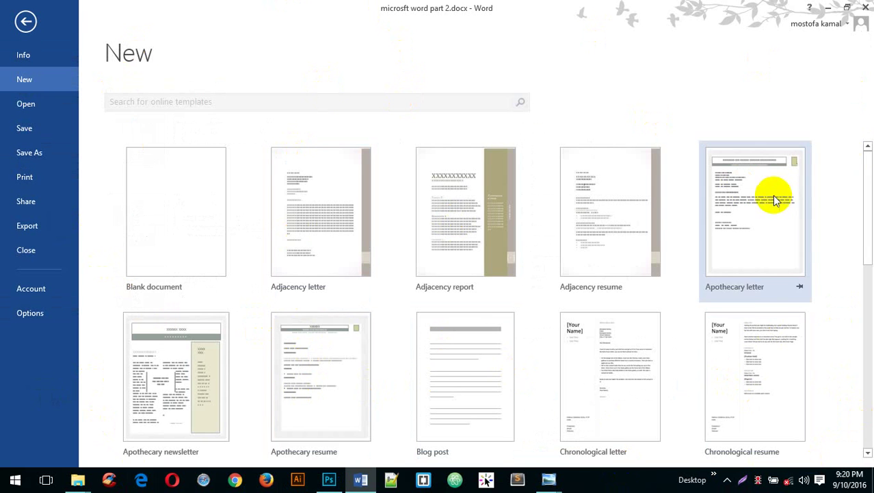
{"action": "scroll", "coordinate": [781, 289], "scroll_direction": "down", "scroll_amount": 5}
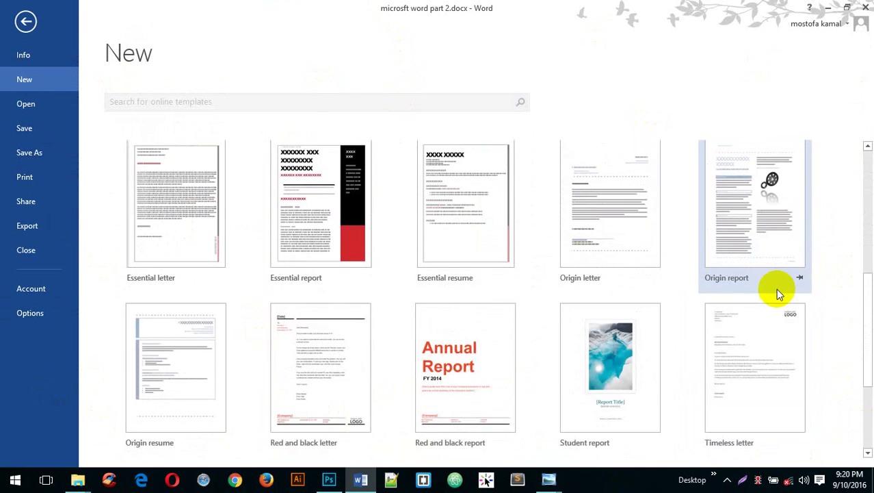
{"action": "scroll", "coordinate": [776, 292], "scroll_direction": "down", "scroll_amount": 2}
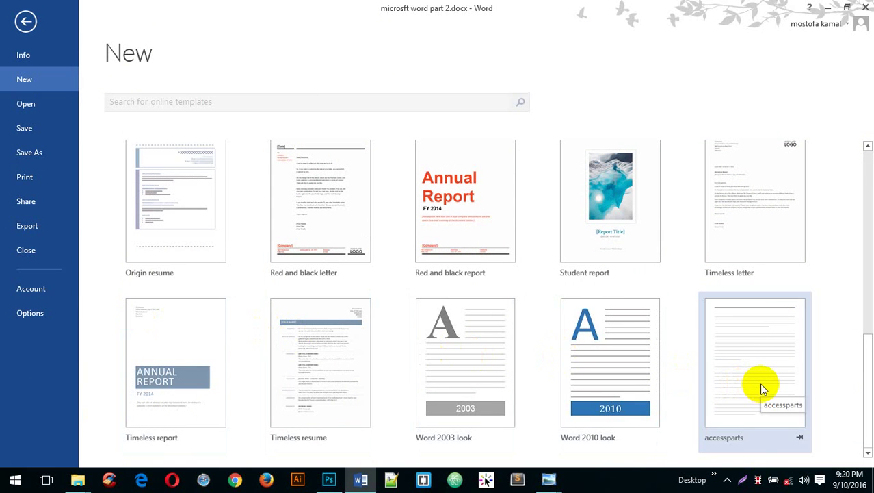
{"action": "scroll", "coordinate": [368, 294], "scroll_direction": "up", "scroll_amount": 2}
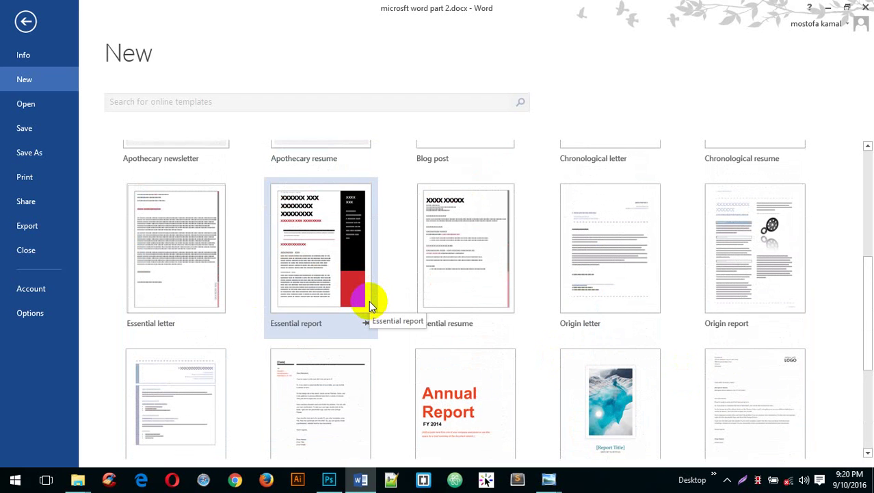
{"action": "scroll", "coordinate": [367, 301], "scroll_direction": "up", "scroll_amount": 5}
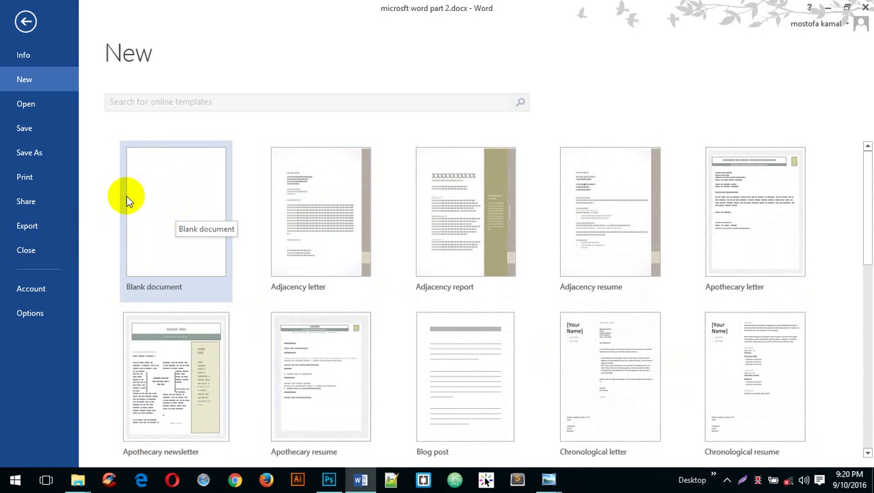
{"action": "left_click", "coordinate": [28, 103]}
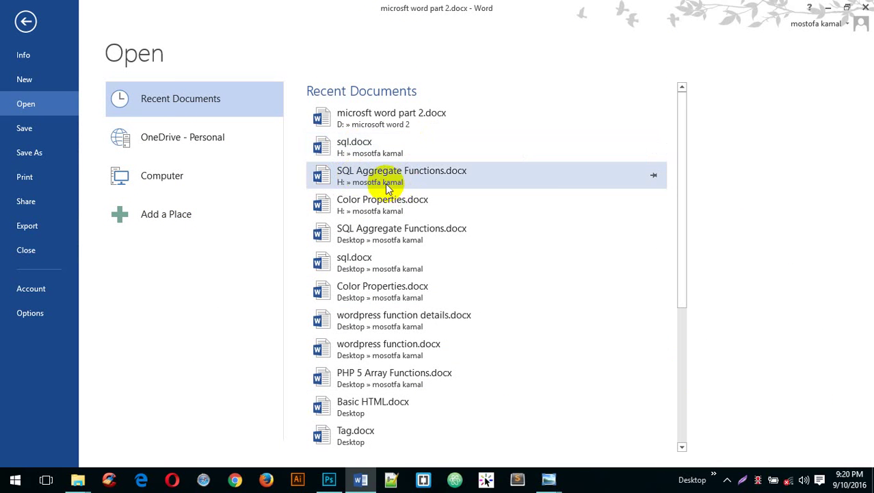
- Browse Computer into the D: microsoft word 2 folder and cancel without opening anything
{"action": "scroll", "coordinate": [515, 221], "scroll_direction": "down", "scroll_amount": 5}
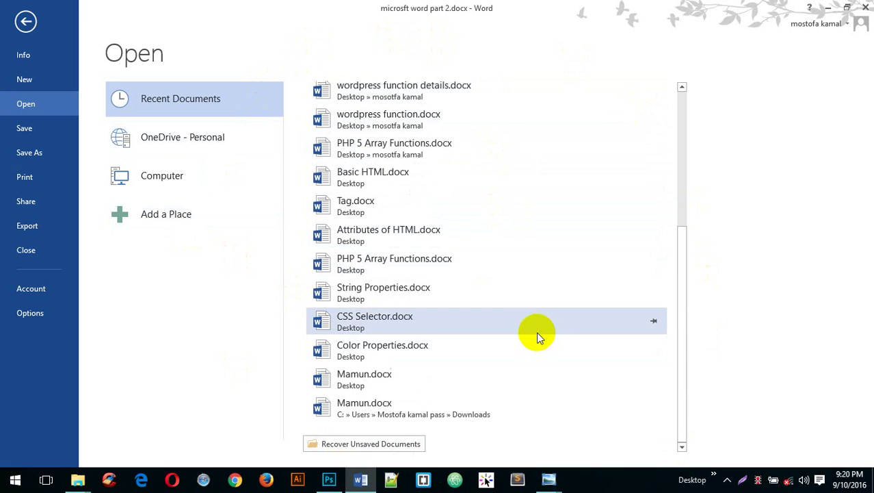
{"action": "scroll", "coordinate": [543, 329], "scroll_direction": "up", "scroll_amount": 5}
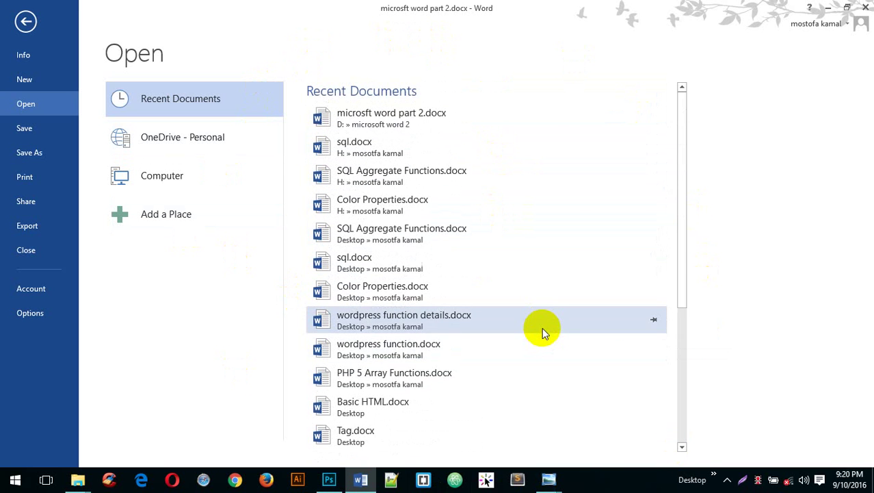
{"action": "left_click", "coordinate": [181, 178]}
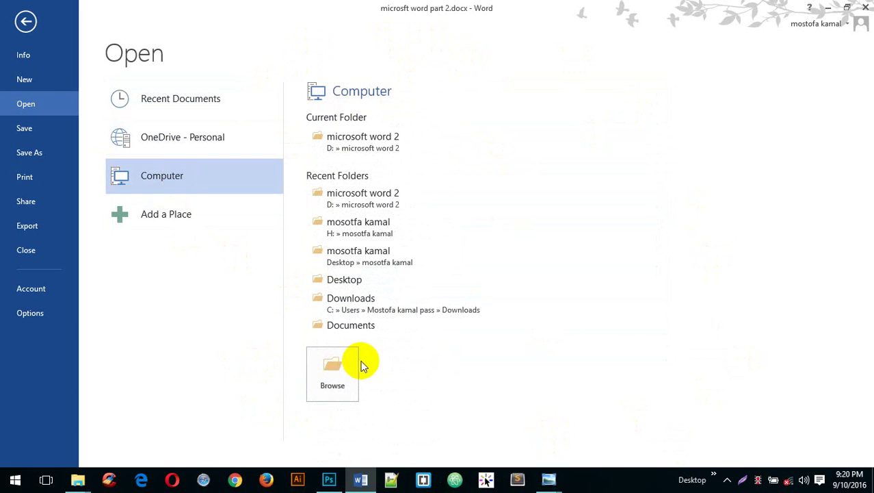
{"action": "left_click", "coordinate": [339, 367]}
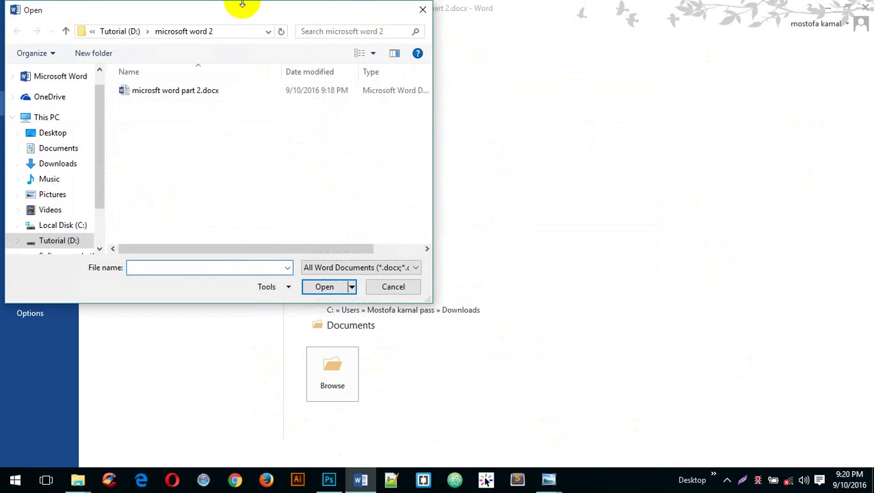
{"action": "left_click_drag", "start_coordinate": [218, 6], "coordinate": [419, 7]}
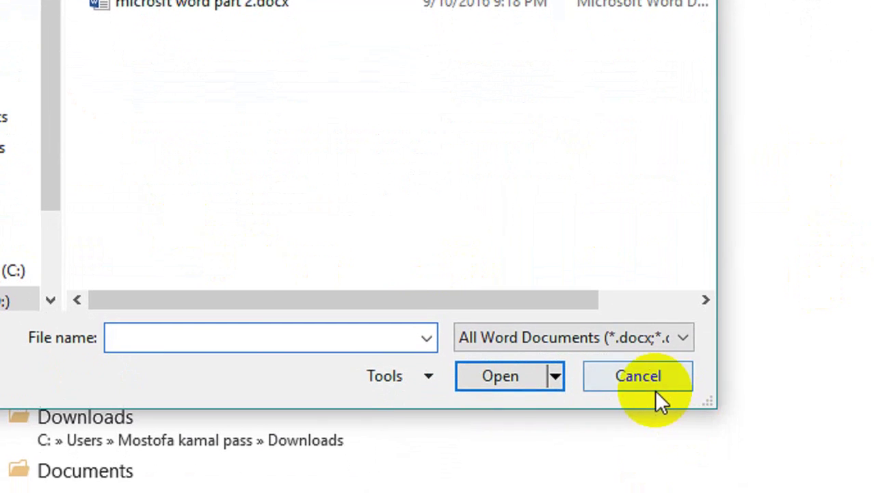
{"action": "left_click", "coordinate": [655, 388]}
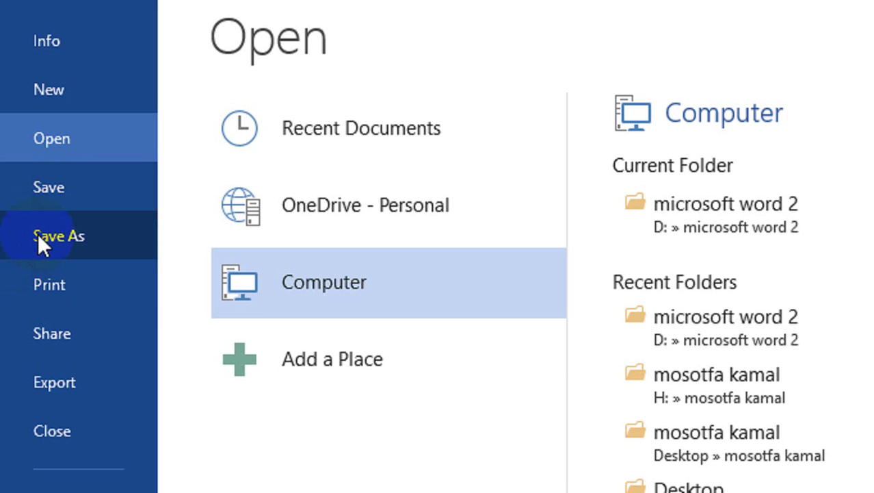
- Save a copy in D: microsoft word 2, changing the file name's 2 to 3 ('microsft word part3.docx')
{"action": "left_click", "coordinate": [37, 233]}
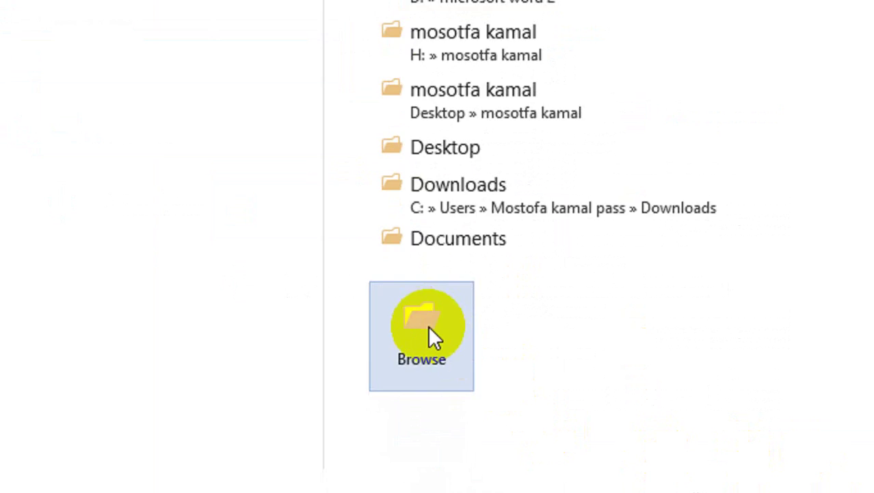
{"action": "left_click", "coordinate": [429, 328]}
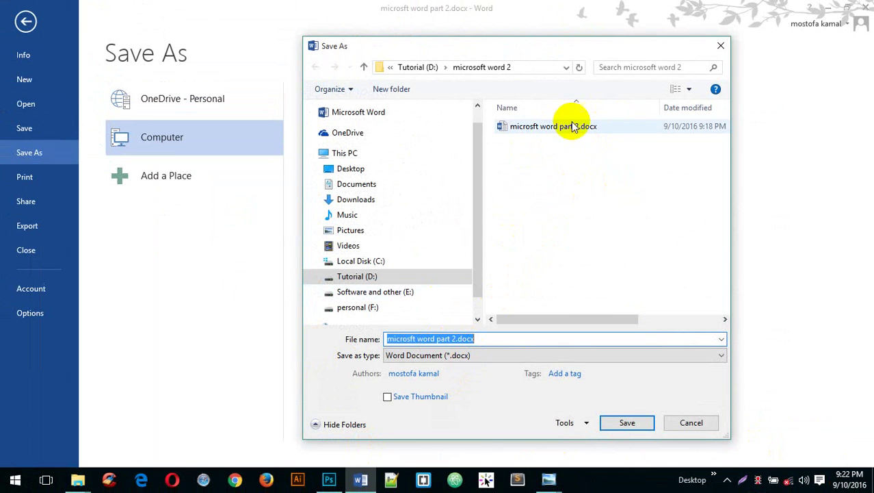
{"action": "left_click", "coordinate": [444, 336]}
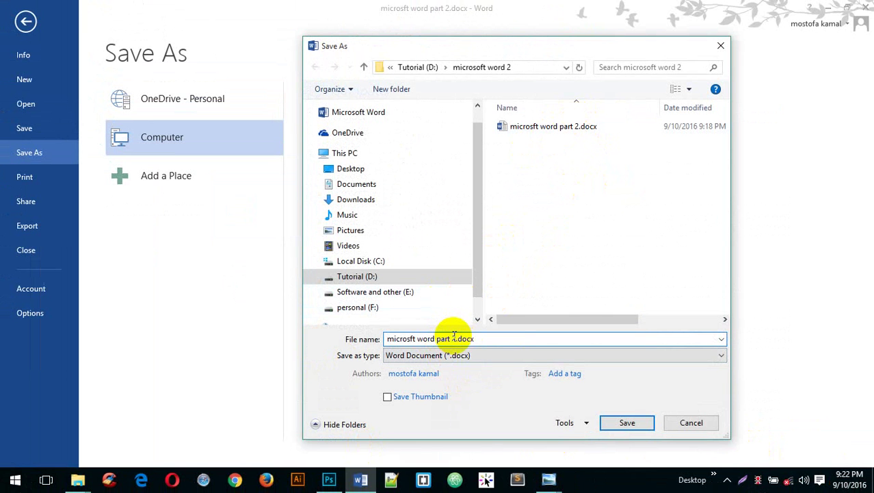
{"action": "key", "text": "ctrl+f"}
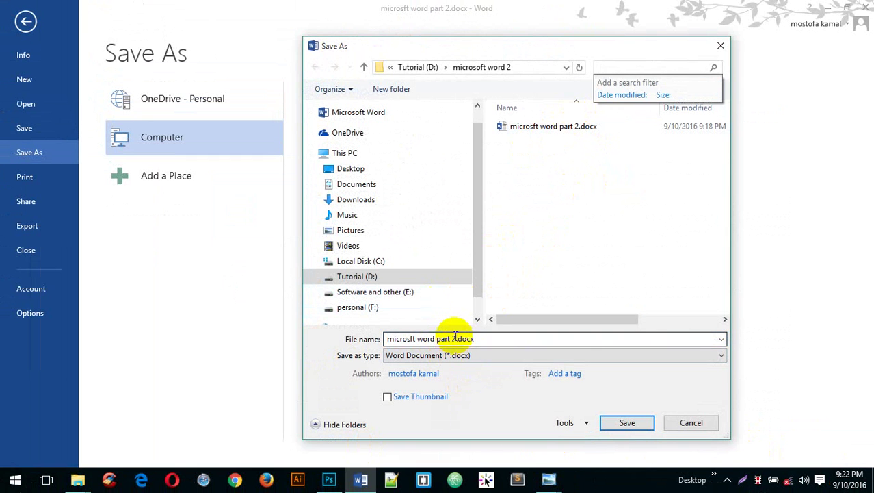
{"action": "left_click", "coordinate": [453, 337]}
{"action": "left_click", "coordinate": [452, 336]}
{"action": "left_click", "coordinate": [453, 338]}
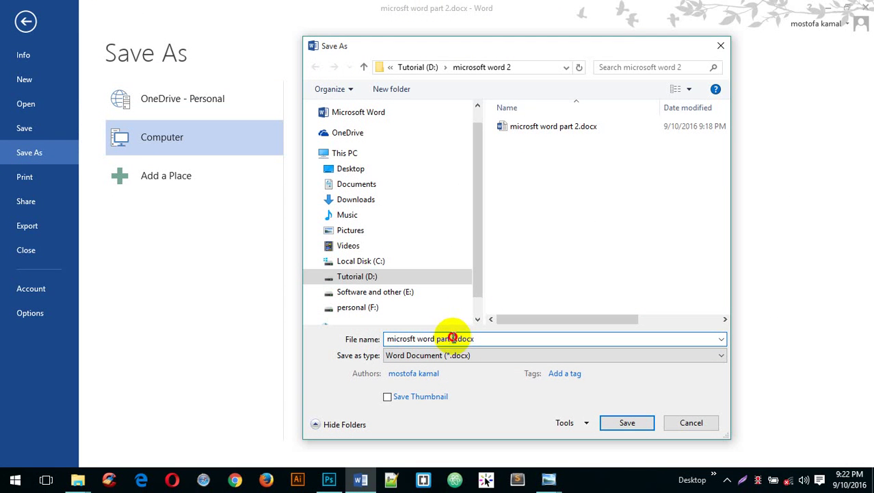
{"action": "double_click", "coordinate": [451, 337]}
{"action": "type", "text": "3"}
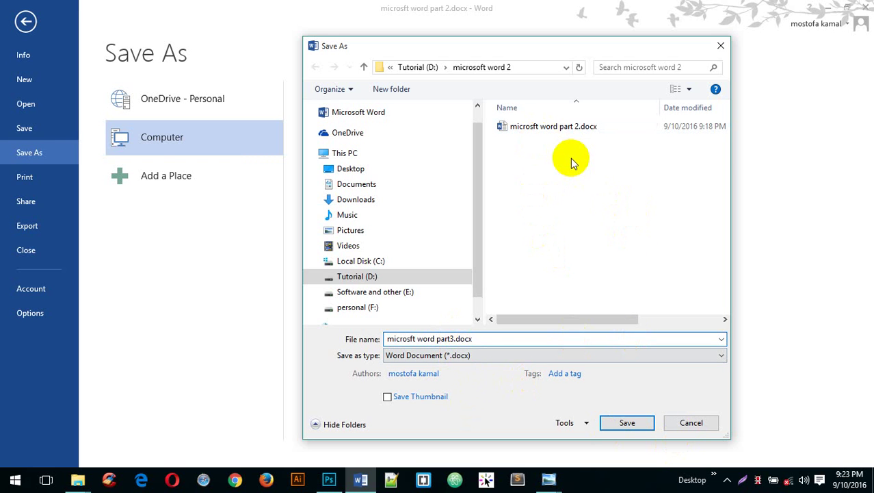
{"action": "left_click", "coordinate": [625, 422]}
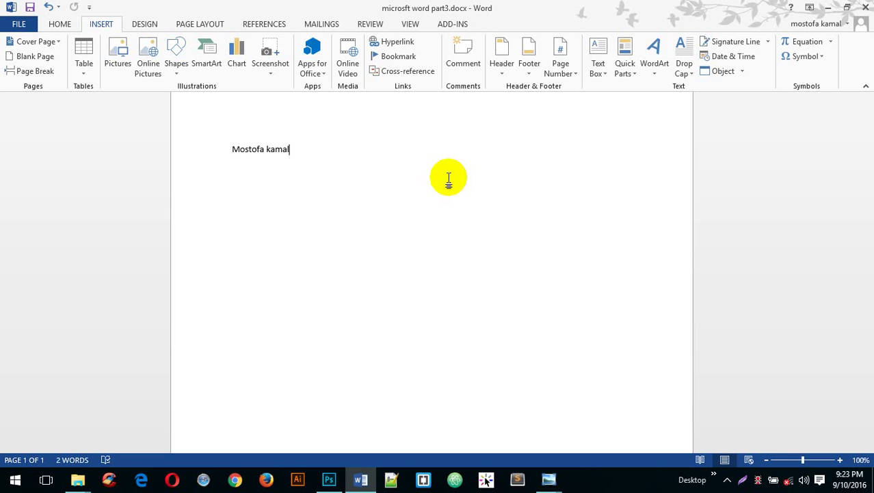
- Confirm part3 sits beside part 2 in the Save As browser, then cancel back to Save As
{"action": "left_click", "coordinate": [19, 24]}
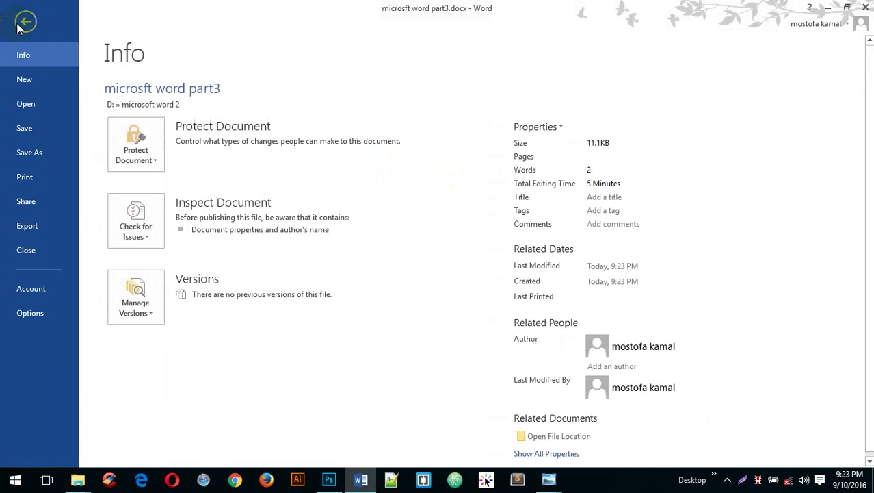
{"action": "left_click", "coordinate": [36, 156]}
{"action": "left_click", "coordinate": [335, 370]}
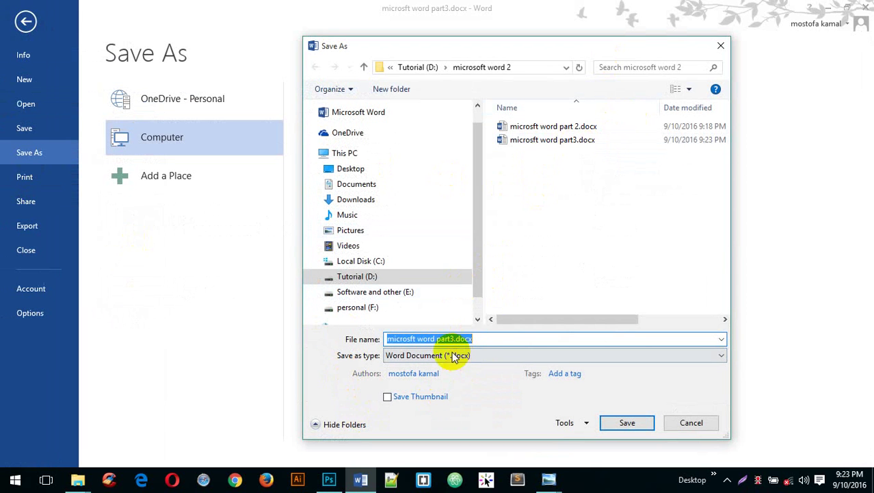
{"action": "left_click", "coordinate": [537, 141]}
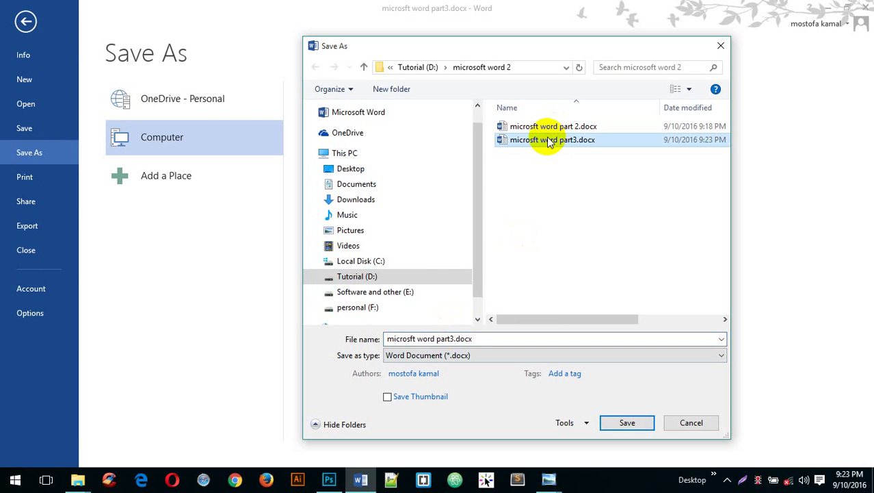
{"action": "left_click", "coordinate": [447, 338]}
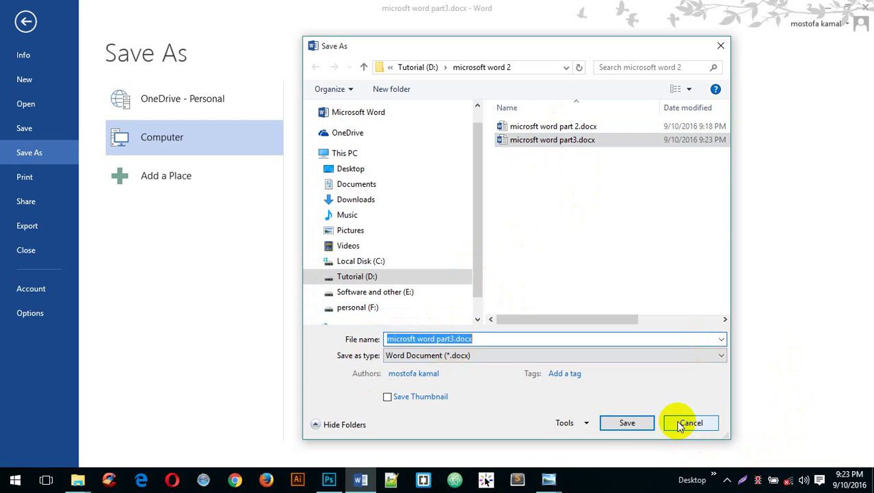
{"action": "left_click", "coordinate": [682, 425]}
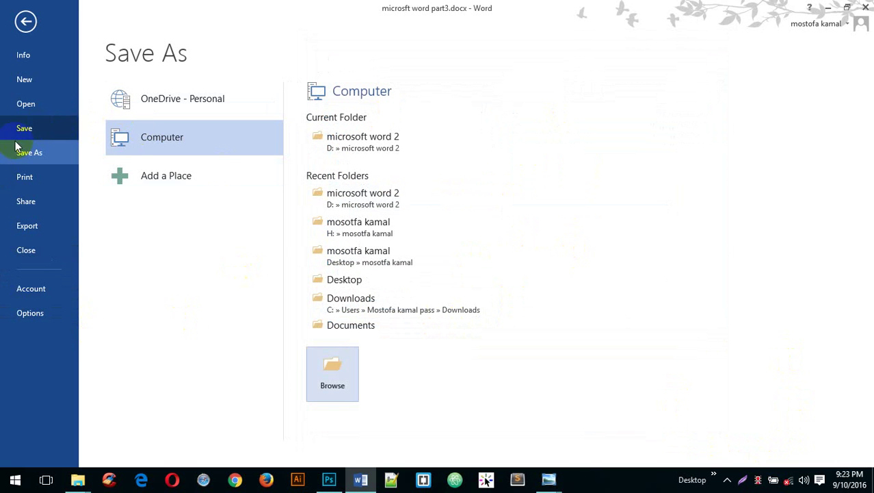
- On the Print page, review page-range and Collated options unchanged, then show the Letter paper-size list
{"action": "left_click", "coordinate": [26, 184]}
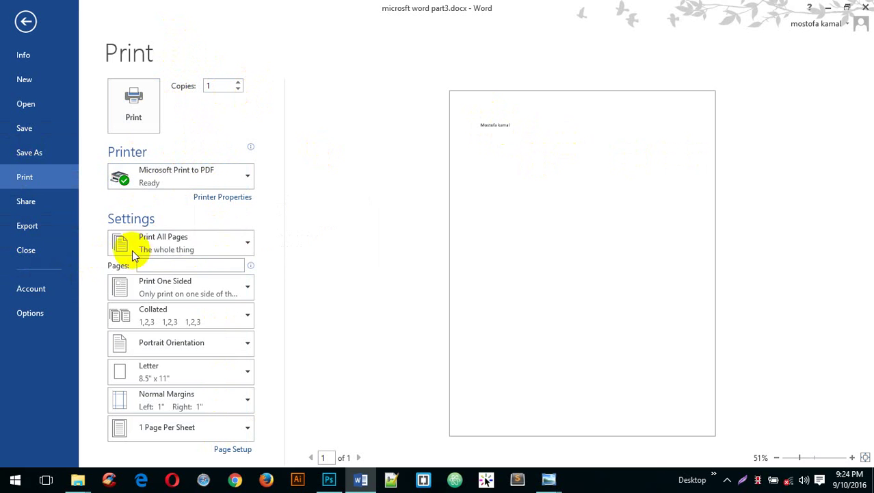
{"action": "left_click", "coordinate": [239, 245]}
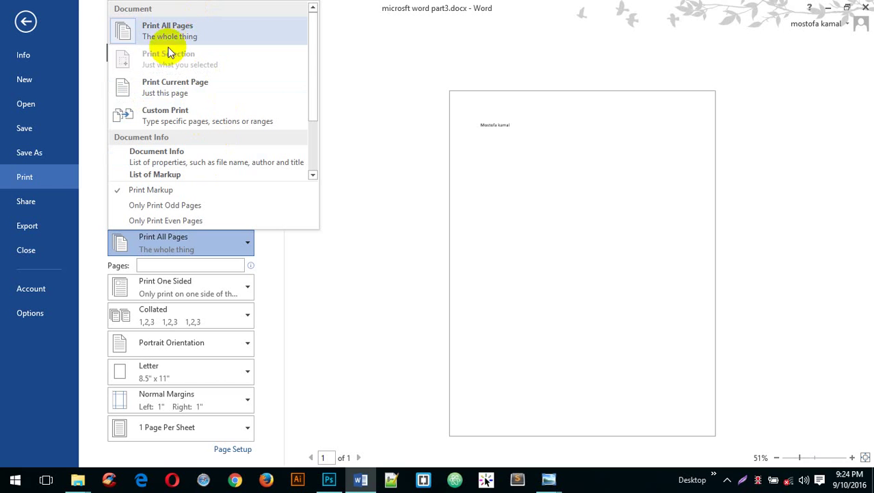
{"action": "left_click", "coordinate": [419, 330]}
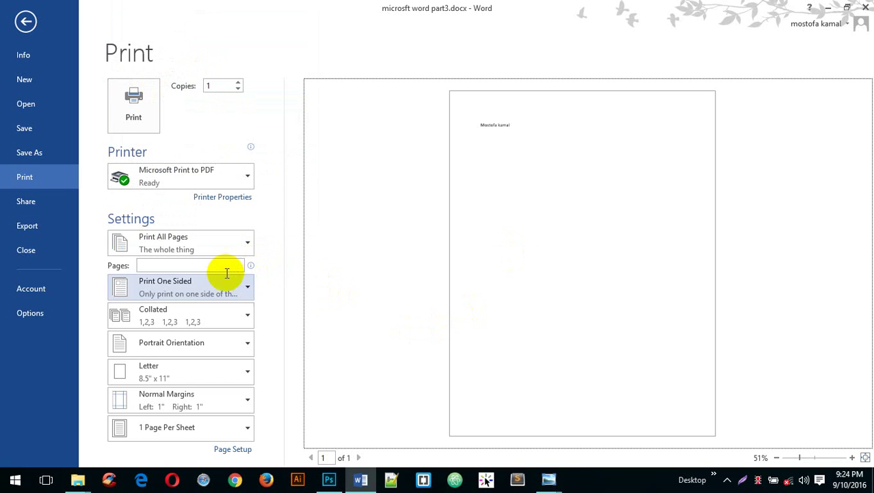
{"action": "left_click", "coordinate": [172, 265]}
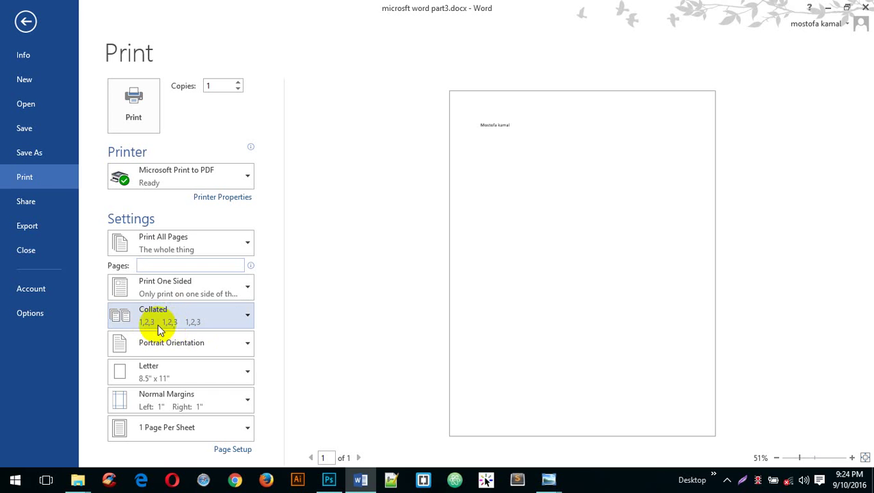
{"action": "left_click", "coordinate": [249, 319]}
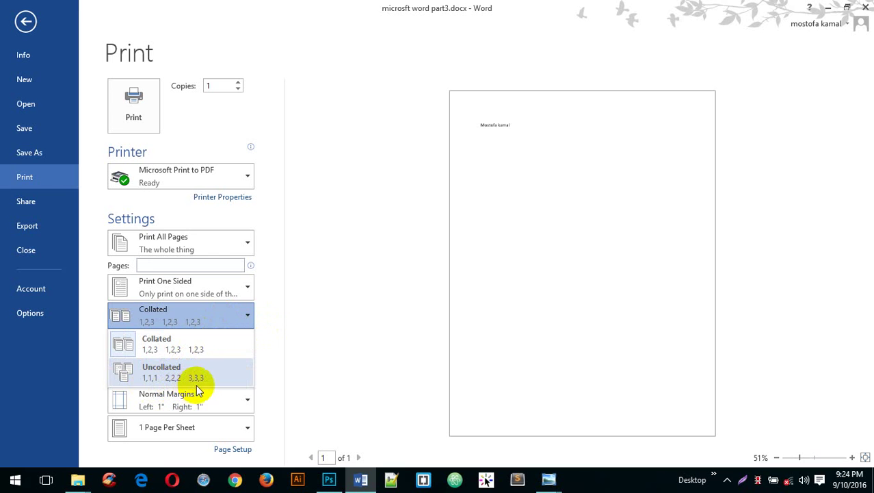
{"action": "left_click", "coordinate": [344, 317]}
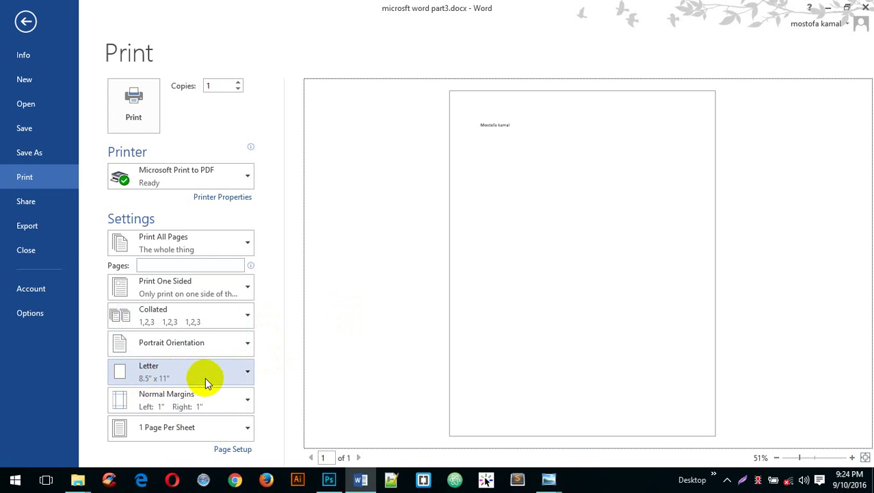
{"action": "left_click", "coordinate": [245, 370]}
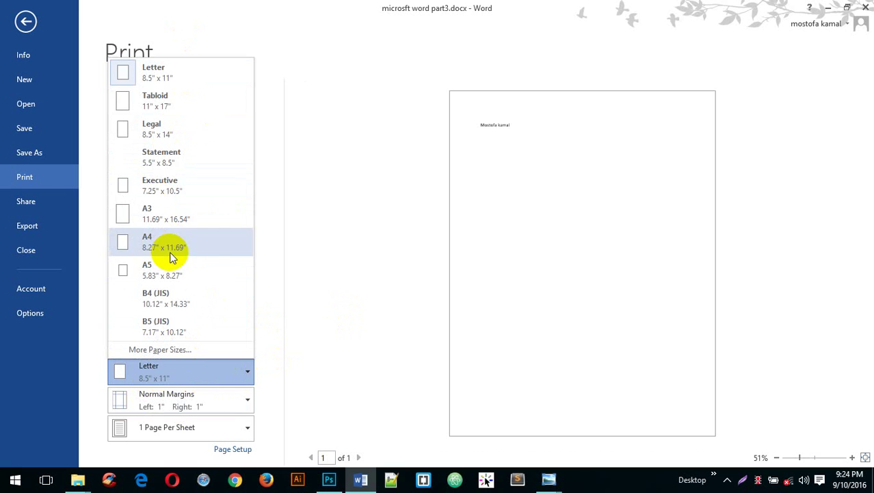
- Keep Letter paper and zoom the print preview to 100% to read the page text
{"action": "left_click", "coordinate": [384, 230]}
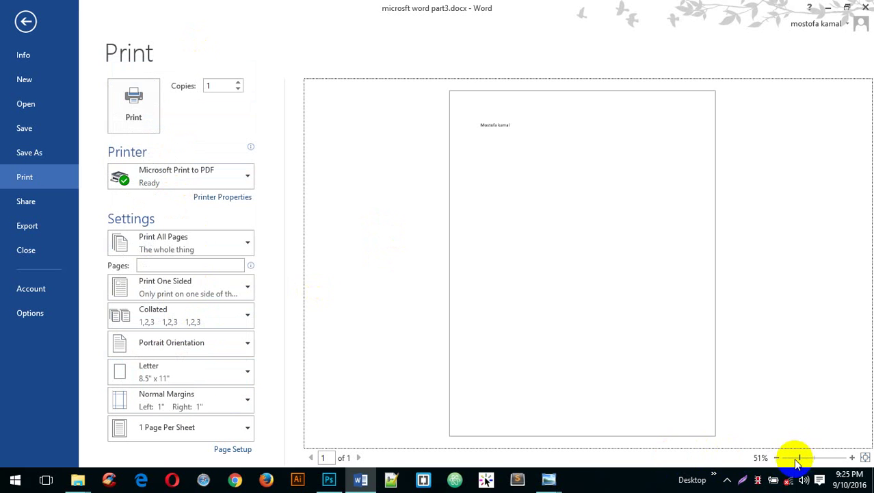
{"action": "left_click_drag", "start_coordinate": [798, 458], "coordinate": [815, 457]}
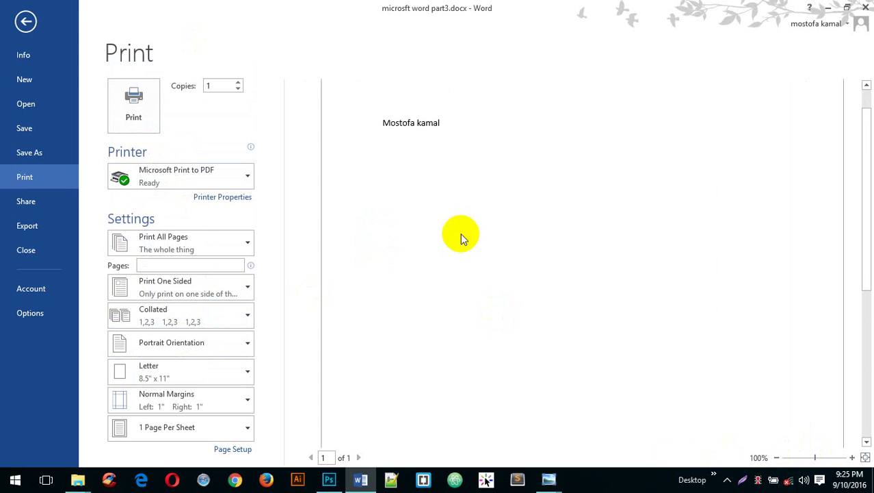
{"action": "scroll", "coordinate": [450, 151], "scroll_direction": "up", "scroll_amount": 2}
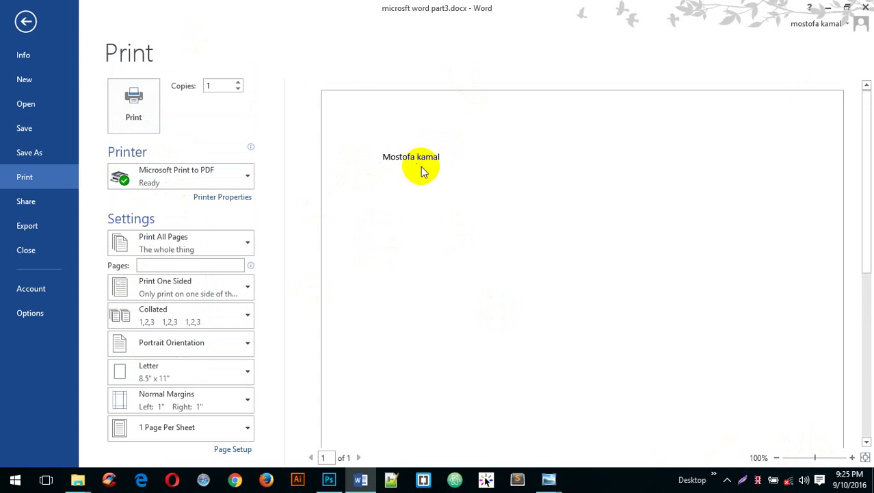
{"action": "left_click_drag", "start_coordinate": [440, 154], "coordinate": [385, 149]}
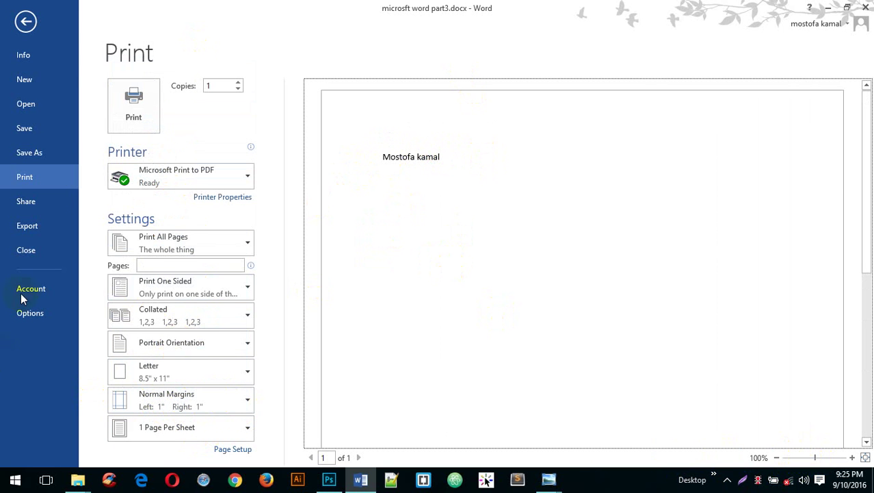
- Look over the Share options, then choose Save To Cloud to reach Save As with the computer's folders
{"action": "left_click", "coordinate": [42, 208]}
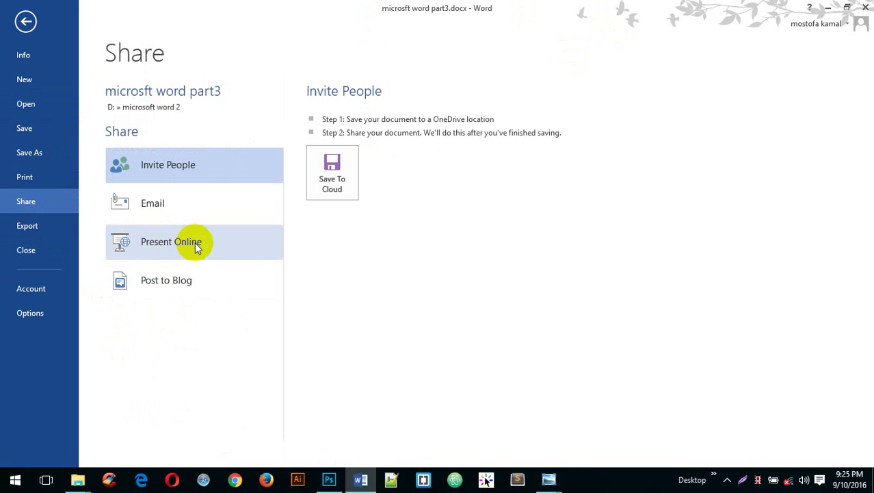
{"action": "left_click", "coordinate": [347, 171]}
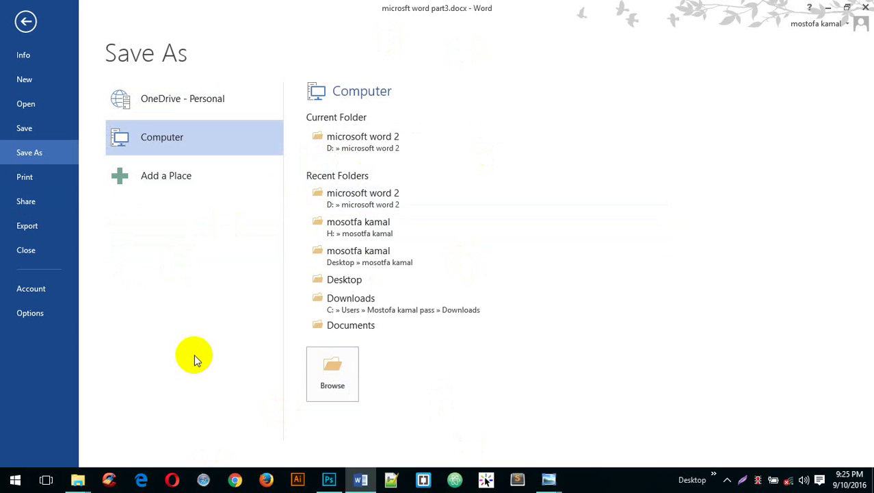
- Show the Export page offering Create PDF/XPS Document and Change File Type
{"action": "left_click", "coordinate": [28, 230]}
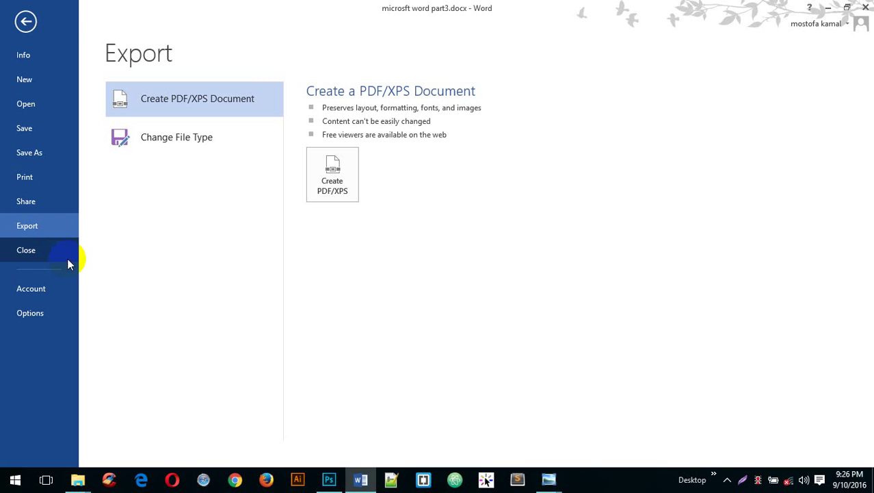
- Close 'microsft word part3.docx', then reopen it from File > Open > Recent Documents
{"action": "left_click", "coordinate": [26, 252]}
{"action": "left_click", "coordinate": [26, 250]}
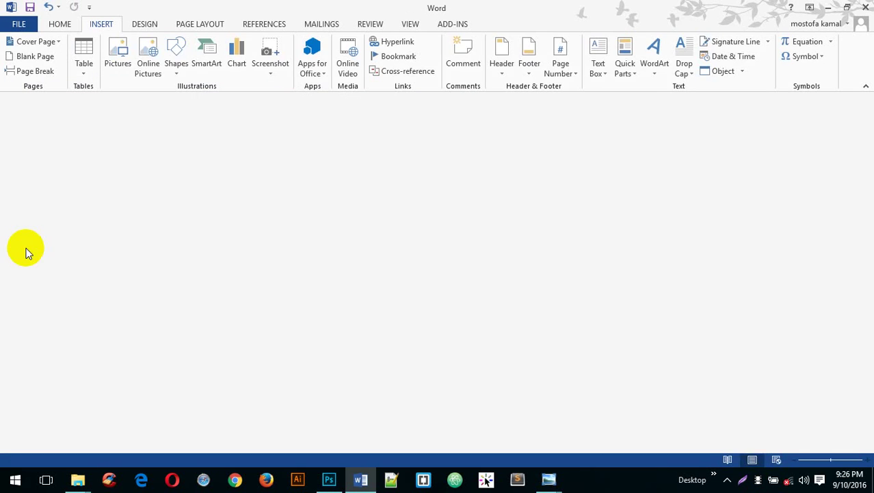
{"action": "left_click", "coordinate": [16, 26]}
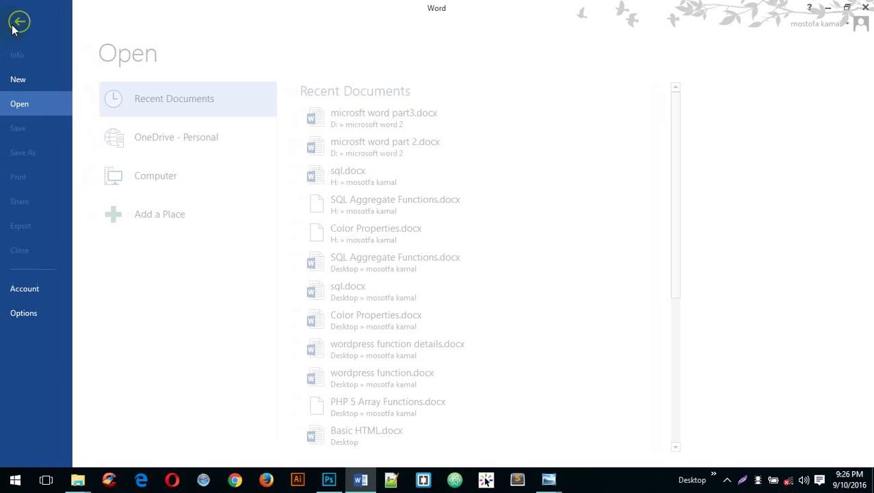
{"action": "left_click", "coordinate": [34, 109]}
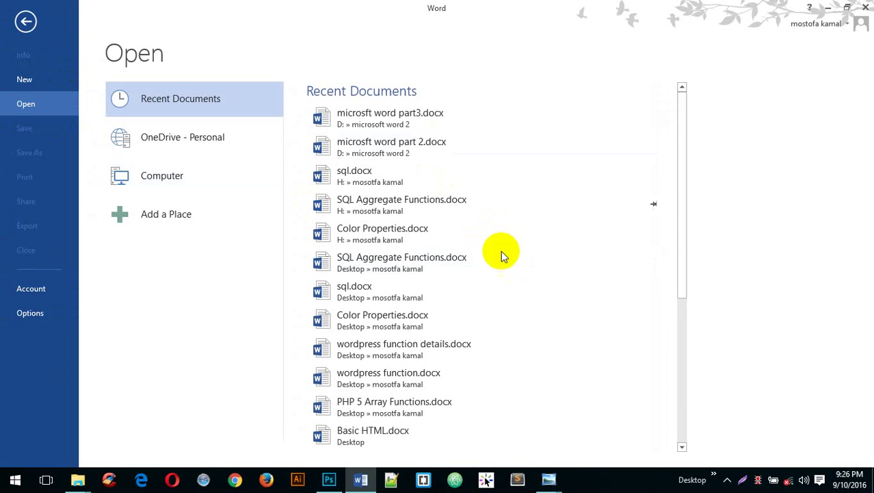
{"action": "left_click", "coordinate": [431, 115]}
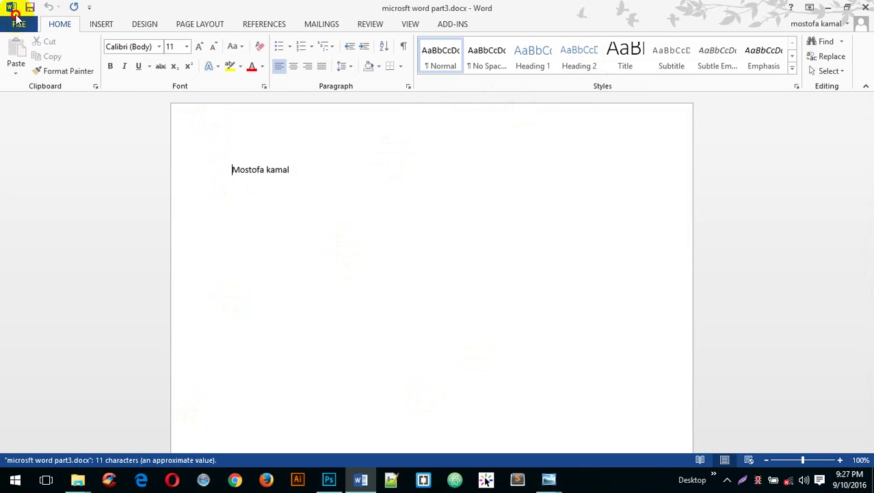
{"action": "left_click", "coordinate": [11, 7]}
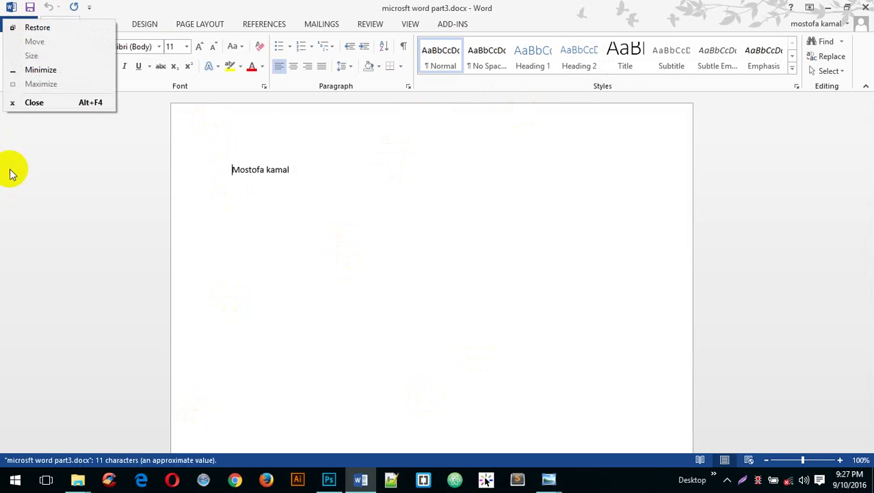
{"action": "left_click", "coordinate": [248, 7]}
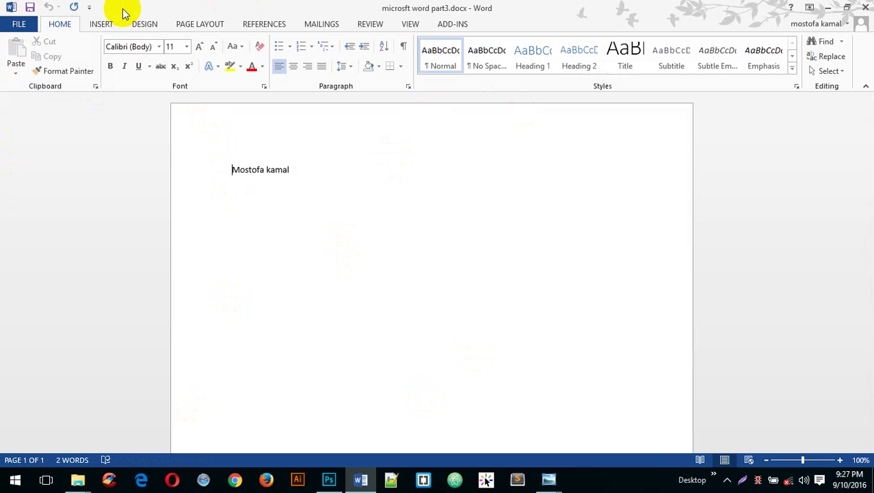
{"action": "left_click", "coordinate": [9, 8]}
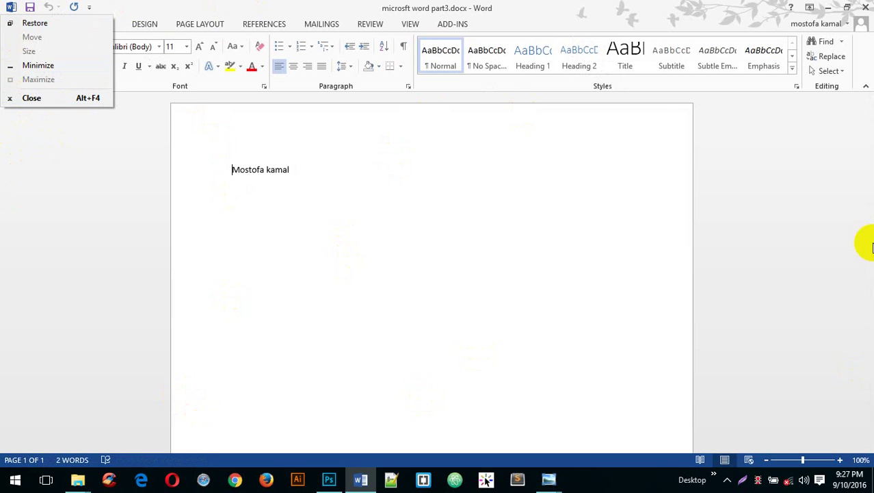
{"action": "left_click", "coordinate": [88, 219]}
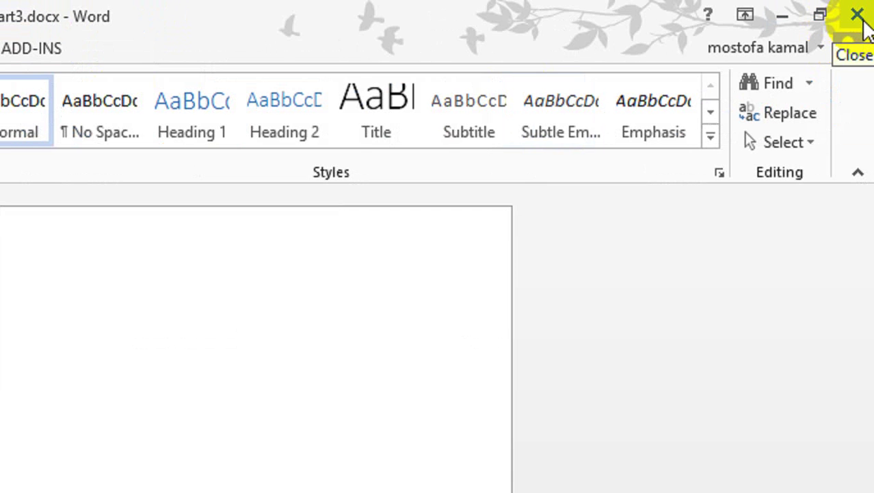
- Close the extra Word window and maximize the remaining Word window
{"action": "left_click", "coordinate": [828, 28]}
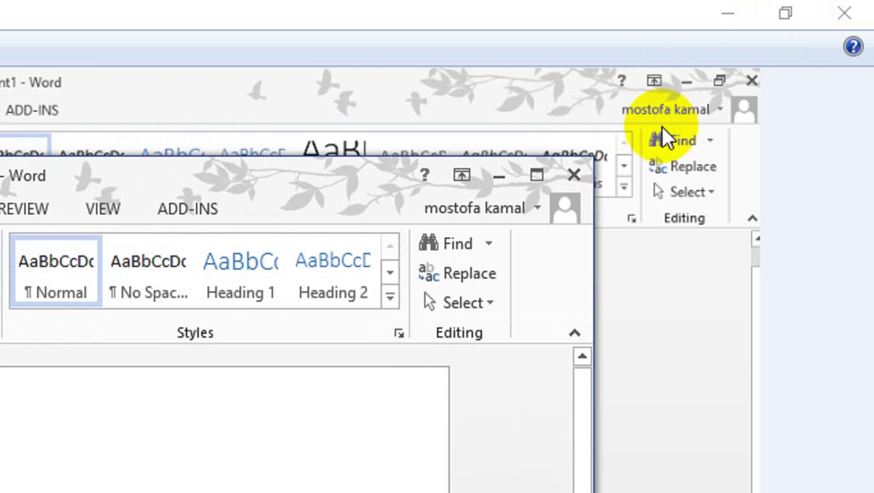
{"action": "left_click", "coordinate": [844, 12]}
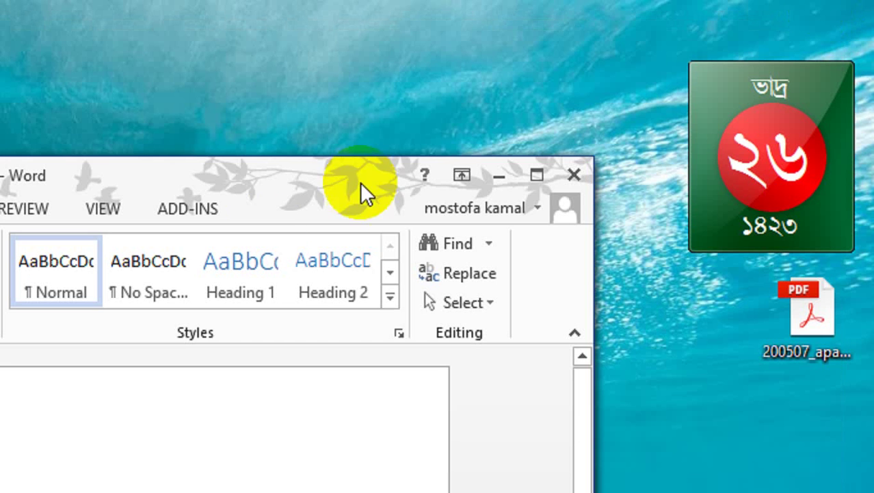
{"action": "left_click", "coordinate": [538, 177]}
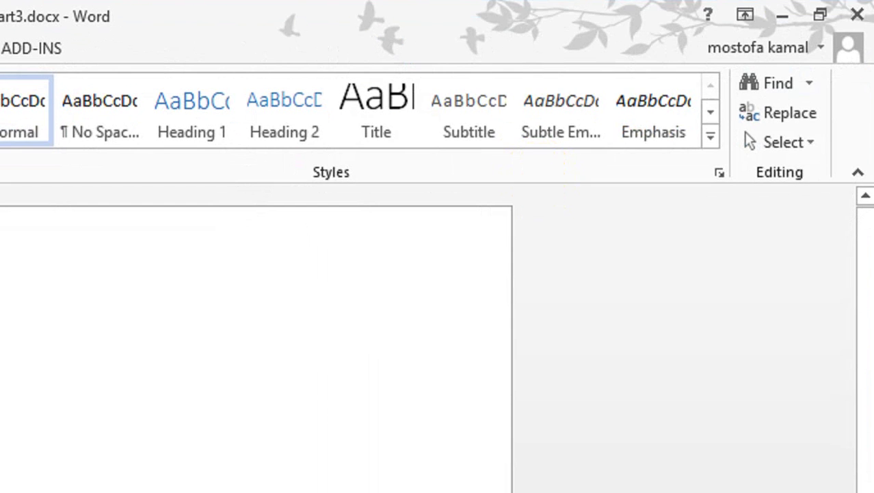
- Restore and re-maximize Word, minimize it, then bring it back from the taskbar
{"action": "left_click", "coordinate": [819, 17]}
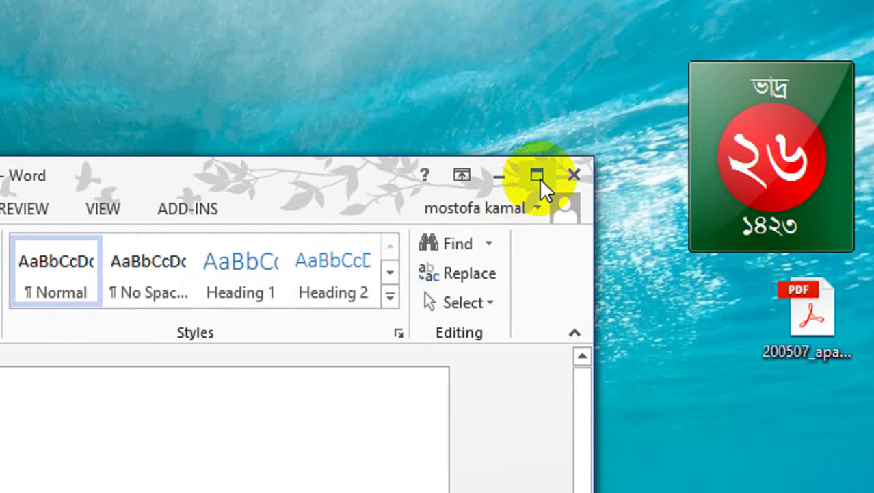
{"action": "left_click", "coordinate": [537, 177]}
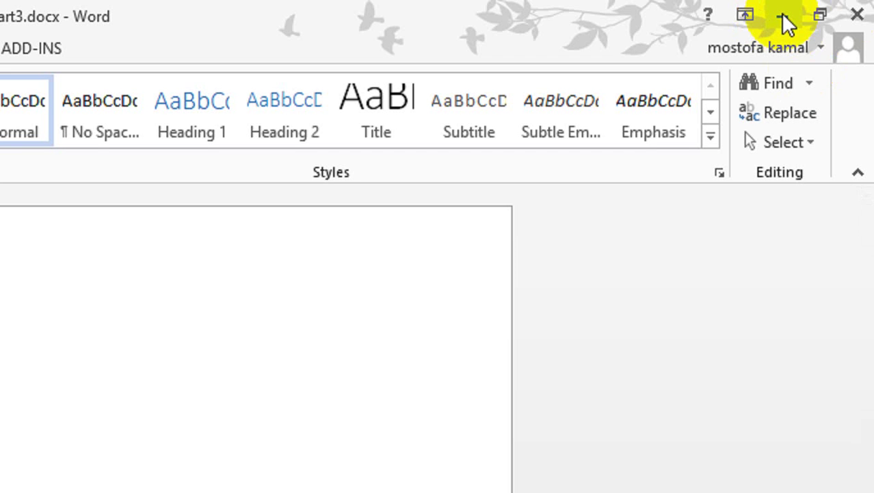
{"action": "left_click", "coordinate": [783, 15]}
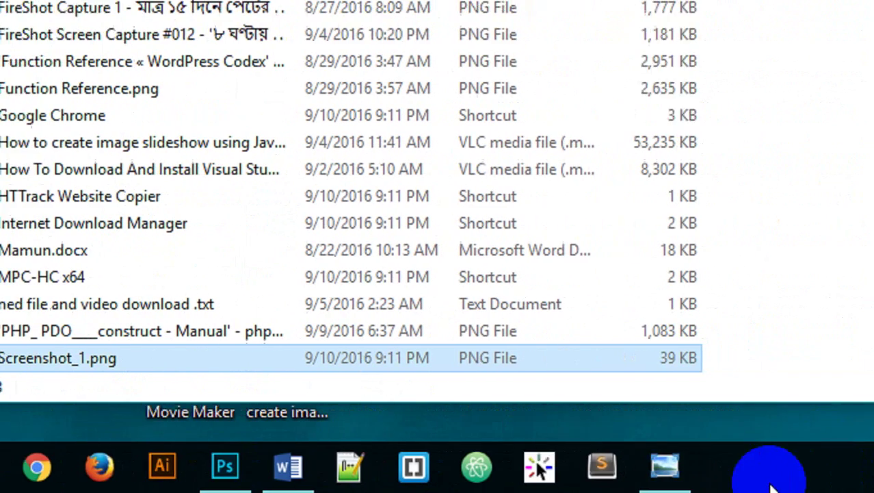
{"action": "left_click", "coordinate": [290, 469]}
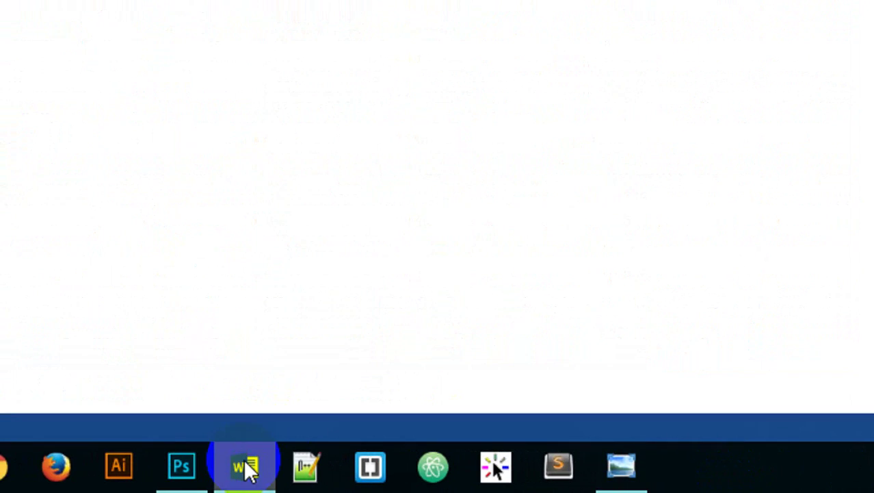